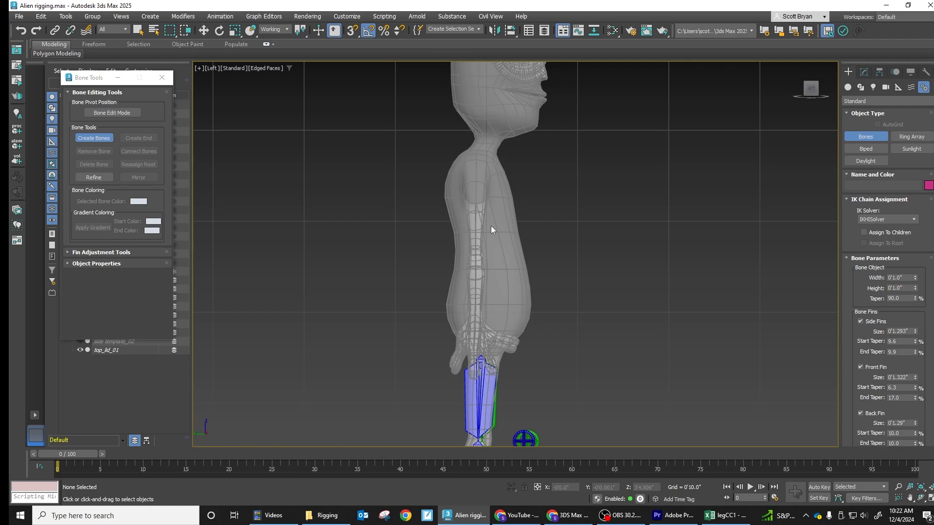
# - Draw a chain of bones up the body's centre from the hips through the spine and neck to the top of the head
pyautogui.click(478, 352)
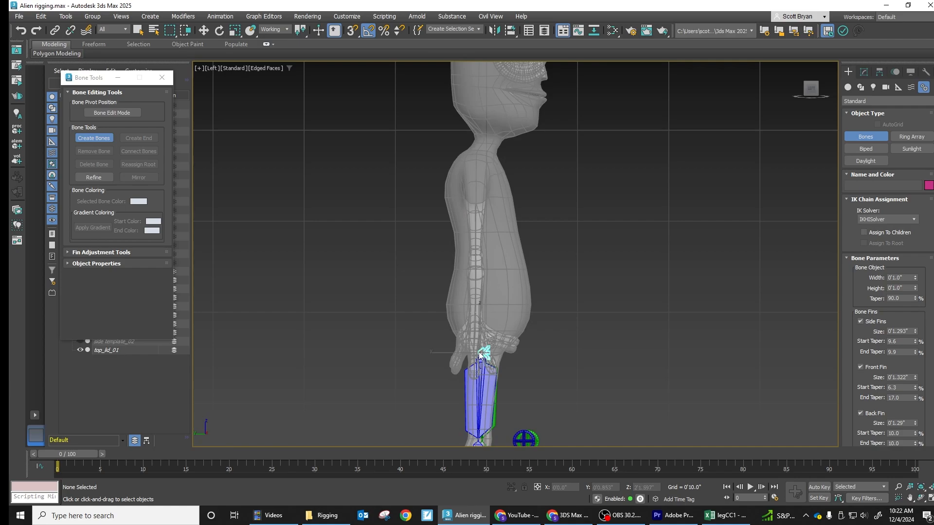
pyautogui.click(480, 305)
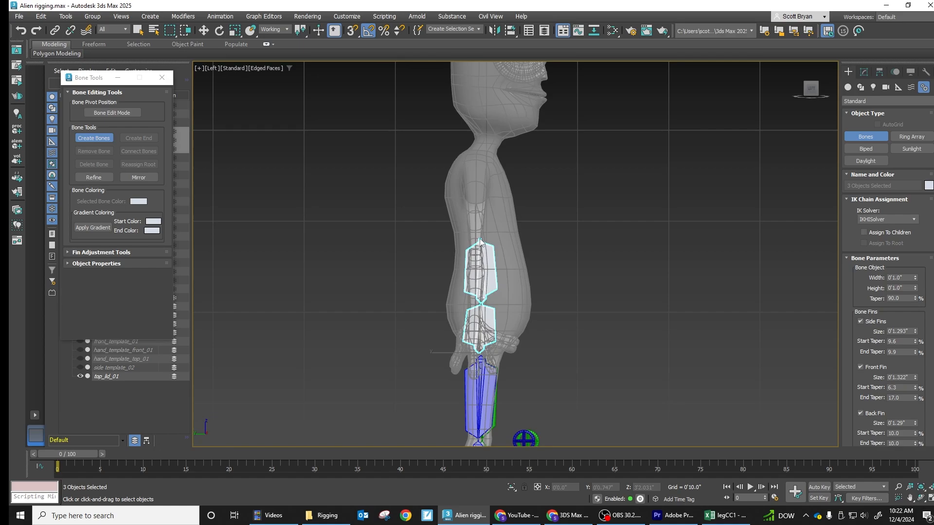
pyautogui.click(480, 237)
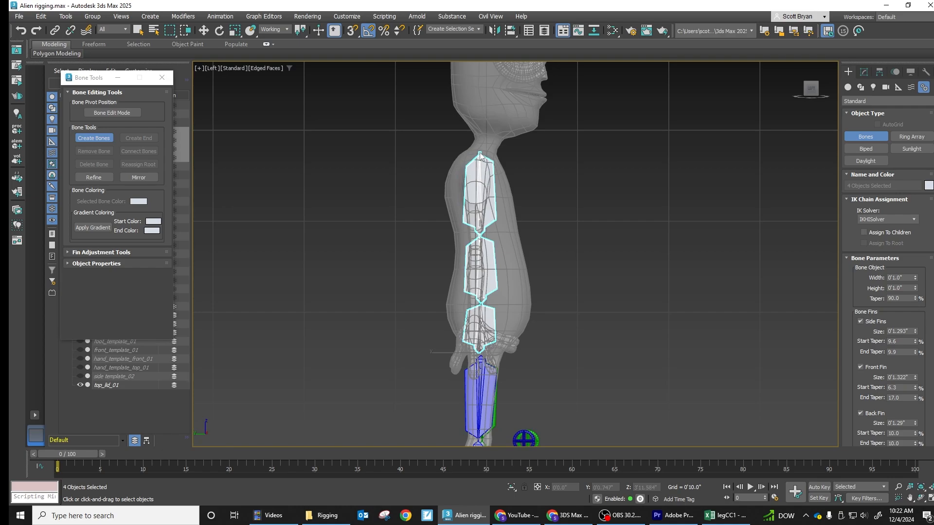
pyautogui.click(479, 154)
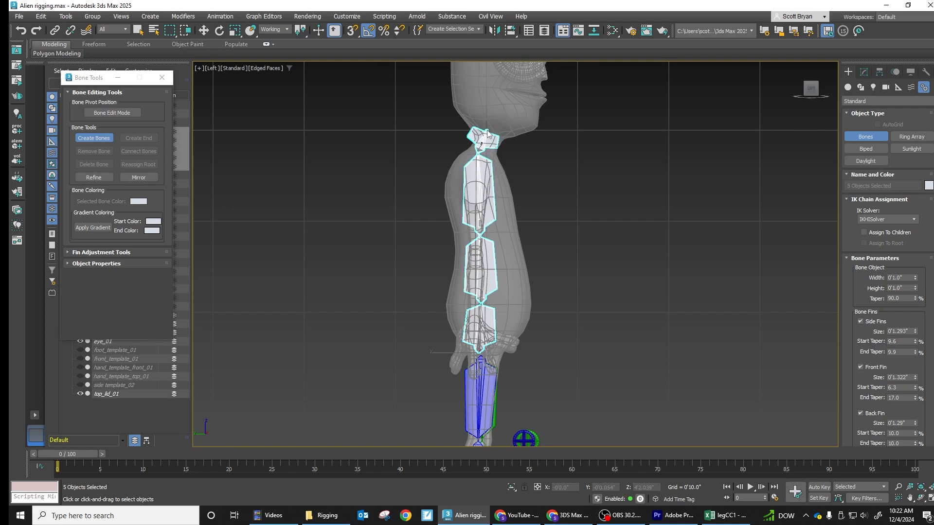
pyautogui.click(486, 133)
pyautogui.moveTo(486, 132); pyautogui.dragTo(457, 259, button='middle')
pyautogui.click(462, 117)
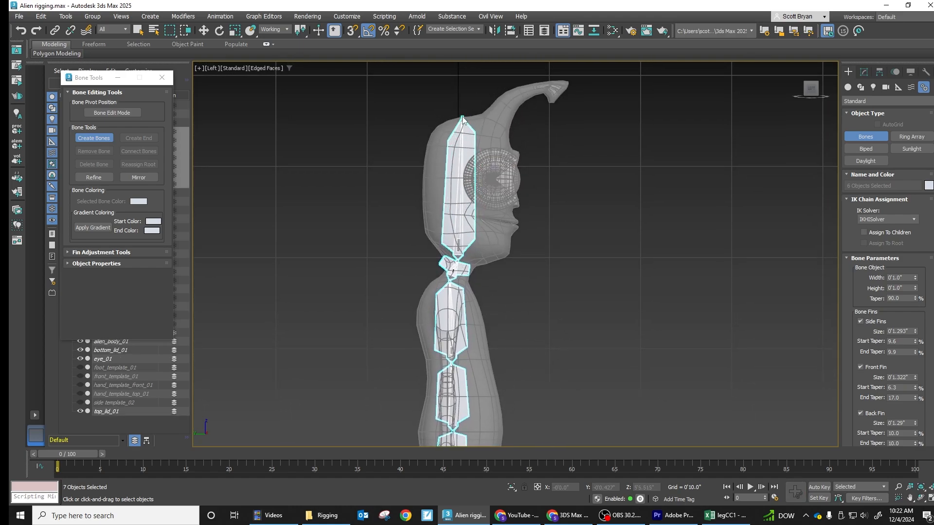
pyautogui.rightClick(463, 86)
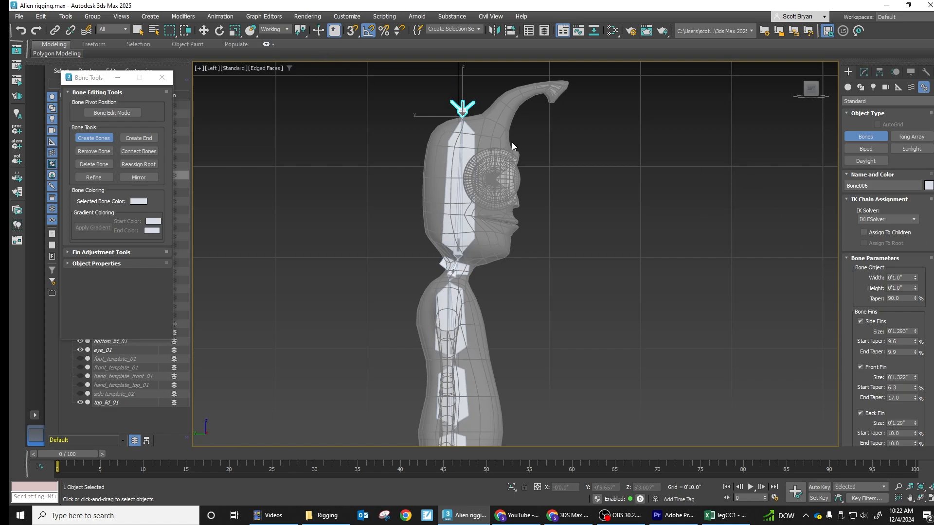
# - Turn off the fins on the small end bone at the top of the head
pyautogui.press('w')
pyautogui.click(864, 72)
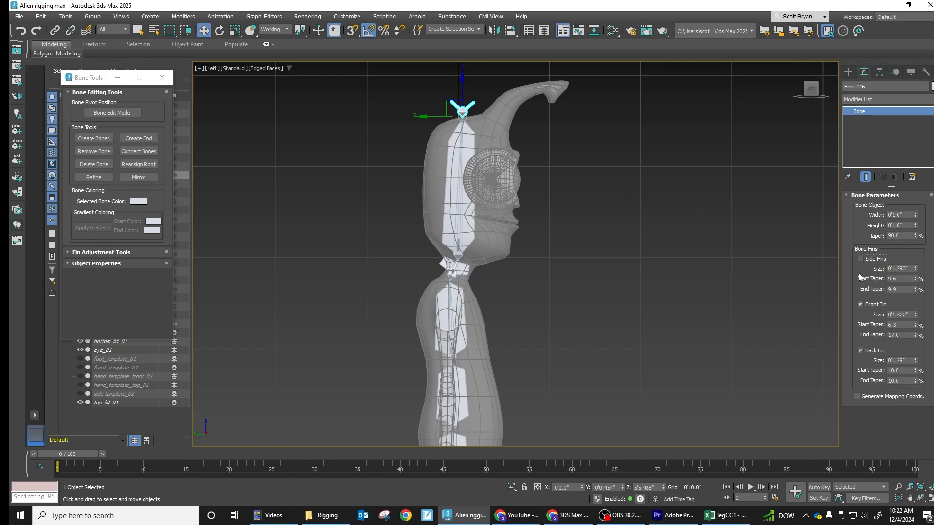
pyautogui.click(862, 349)
# - Turn off the side, front and back fins on the pelvis bone at the base of the spine
pyautogui.moveTo(504, 219); pyautogui.dragTo(520, 33, button='middle')
pyautogui.click(475, 266)
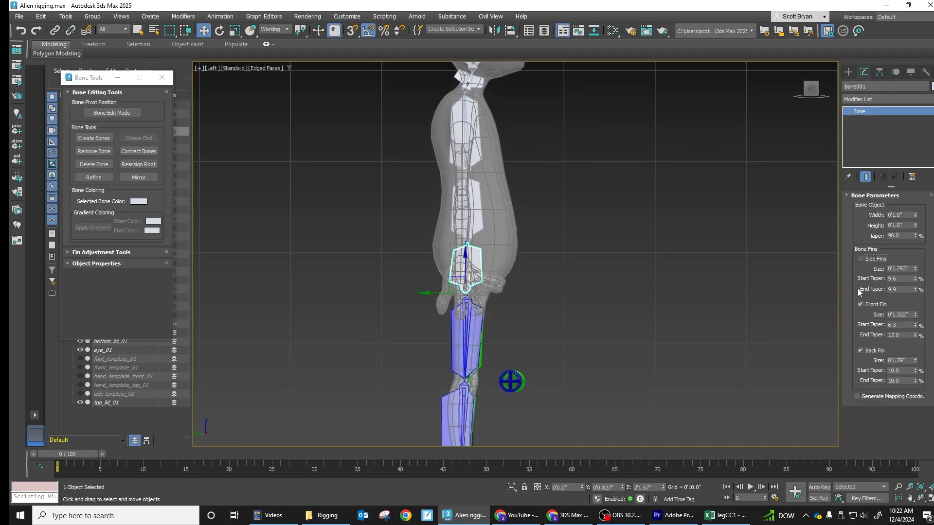
pyautogui.click(860, 305)
pyautogui.click(859, 350)
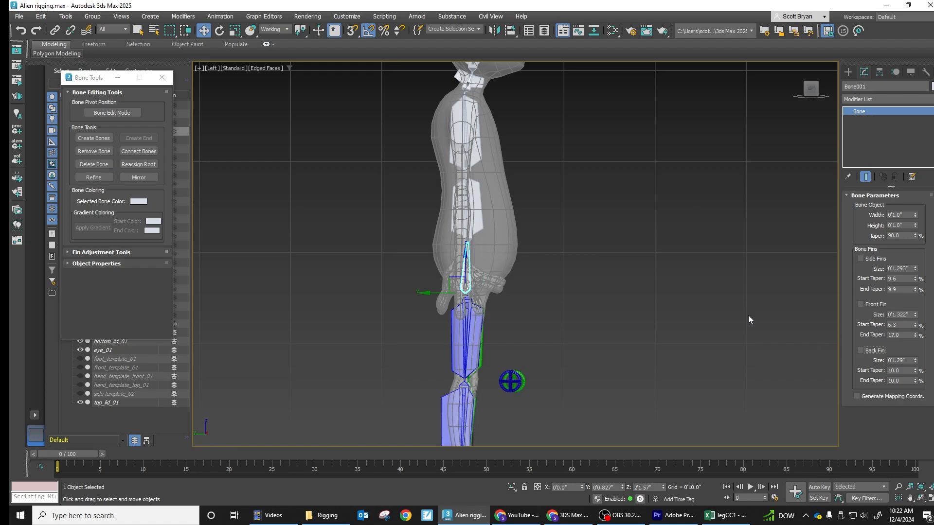
# - Select the bone chain from just above the pelvis up to the head's end bone and set the gradient start color to orange-red FF4200
pyautogui.moveTo(495, 200); pyautogui.dragTo(503, 303, button='middle')
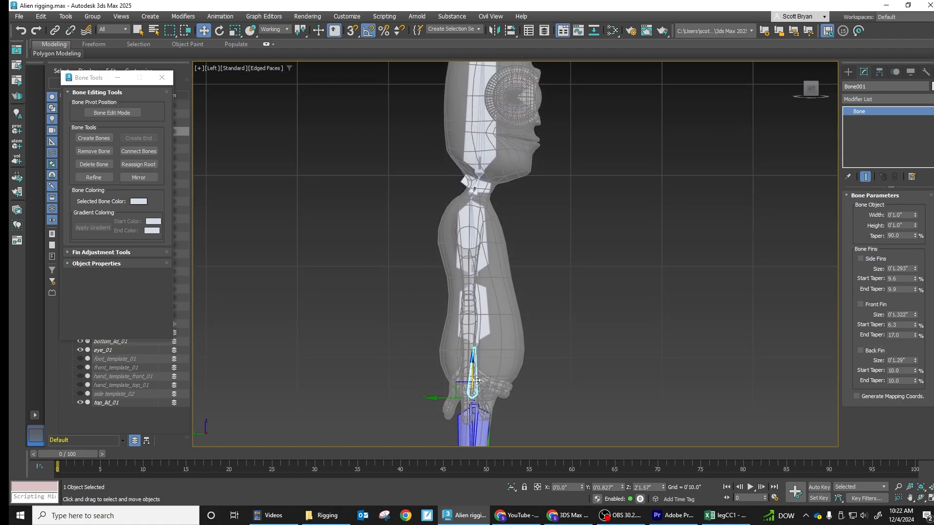
pyautogui.moveTo(501, 109); pyautogui.dragTo(503, 278, button='middle')
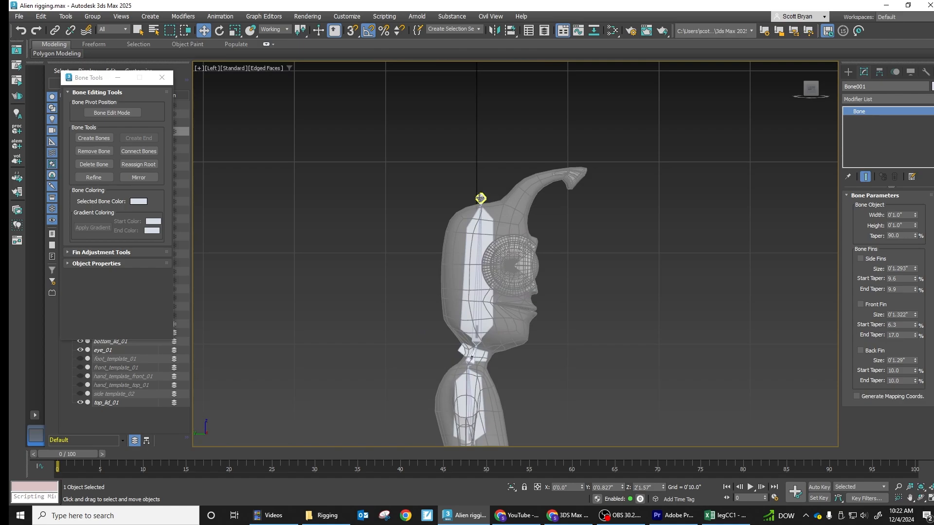
pyautogui.click(480, 198)
pyautogui.hotkey('alt', 'ctrl', 'z')
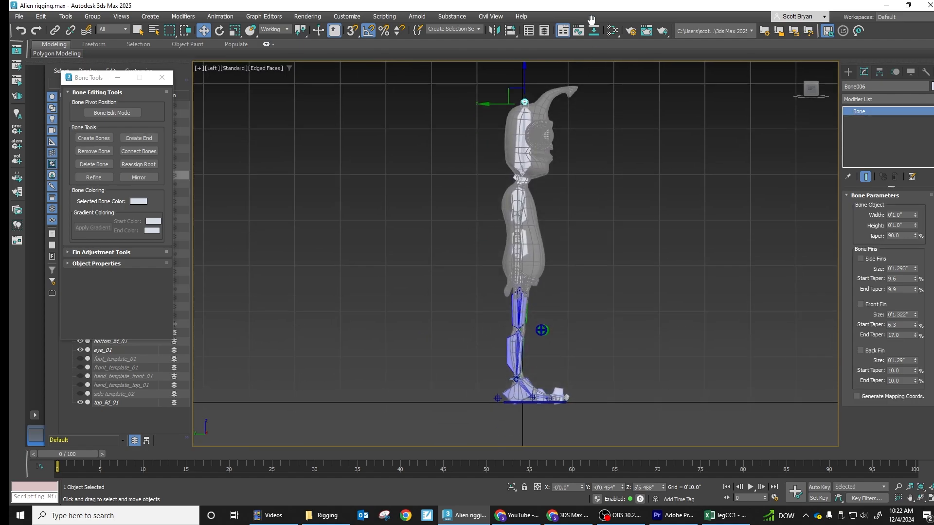
pyautogui.doubleClick(511, 239)
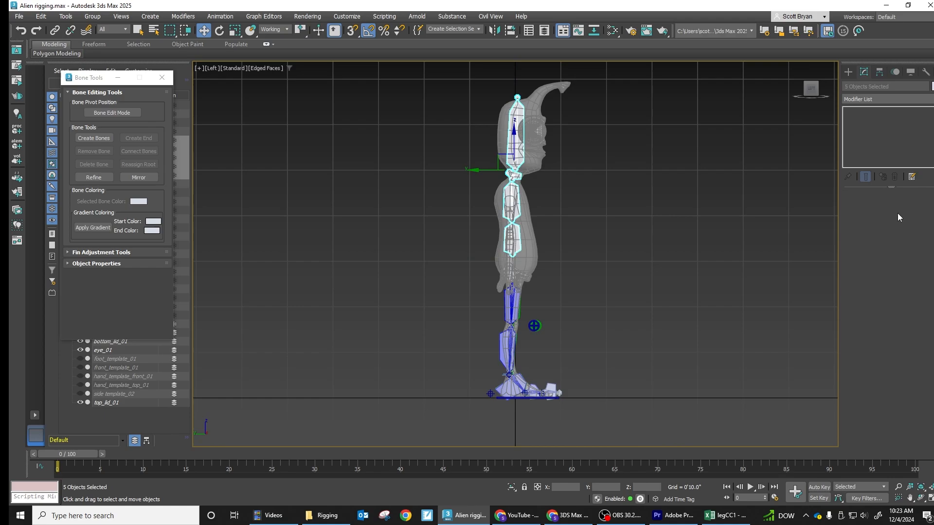
pyautogui.click(154, 222)
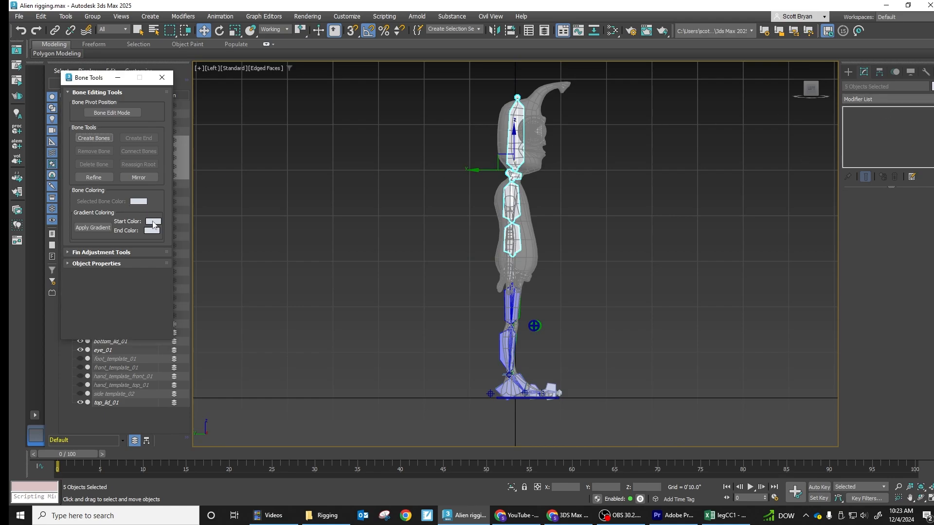
pyautogui.moveTo(28, 125); pyautogui.dragTo(28, 117)
pyautogui.moveTo(194, 161); pyautogui.dragTo(214, 162)
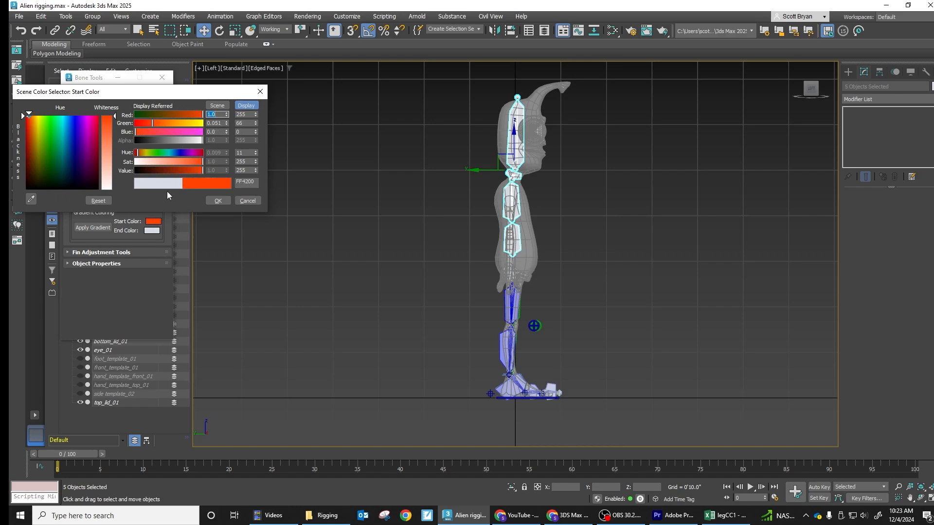
pyautogui.click(218, 201)
# - Set the gradient end color to yellow D6DD00 and apply the gradient to the selected spine and head bones
pyautogui.click(147, 223)
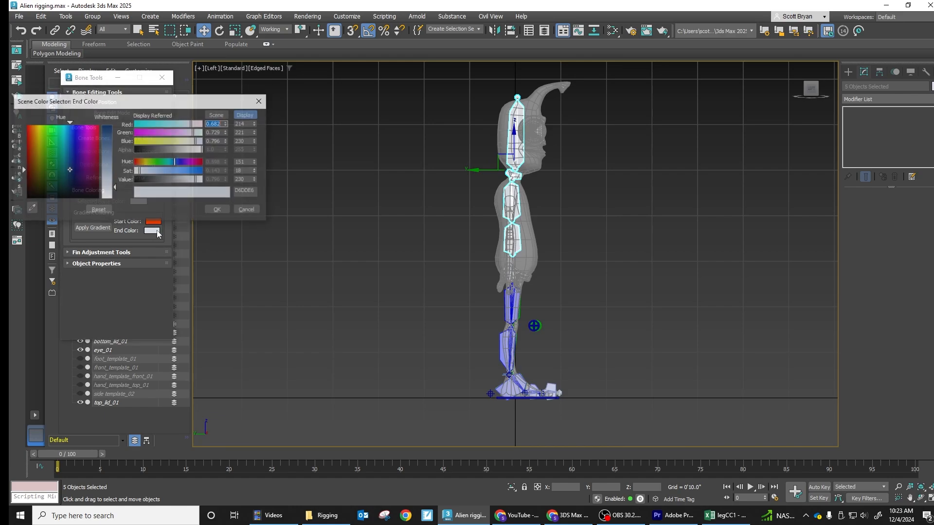
pyautogui.moveTo(148, 142); pyautogui.dragTo(133, 142)
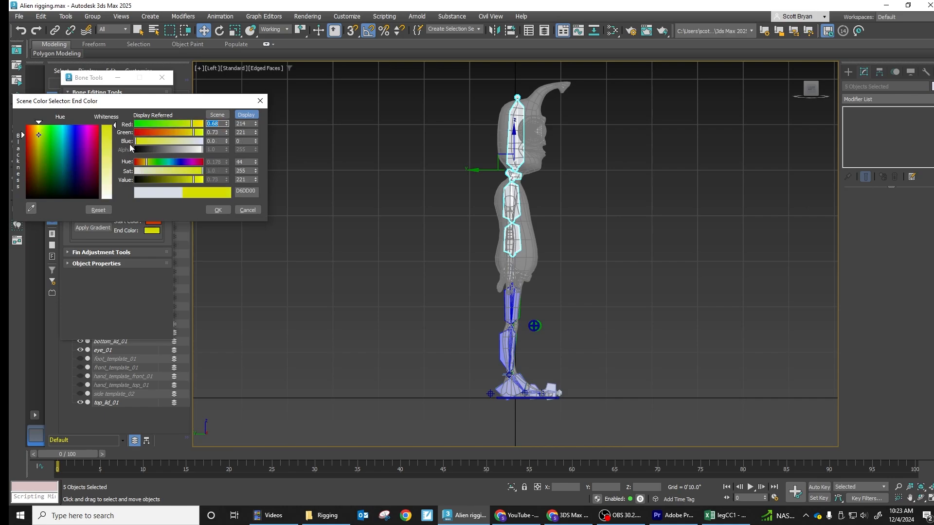
pyautogui.click(218, 210)
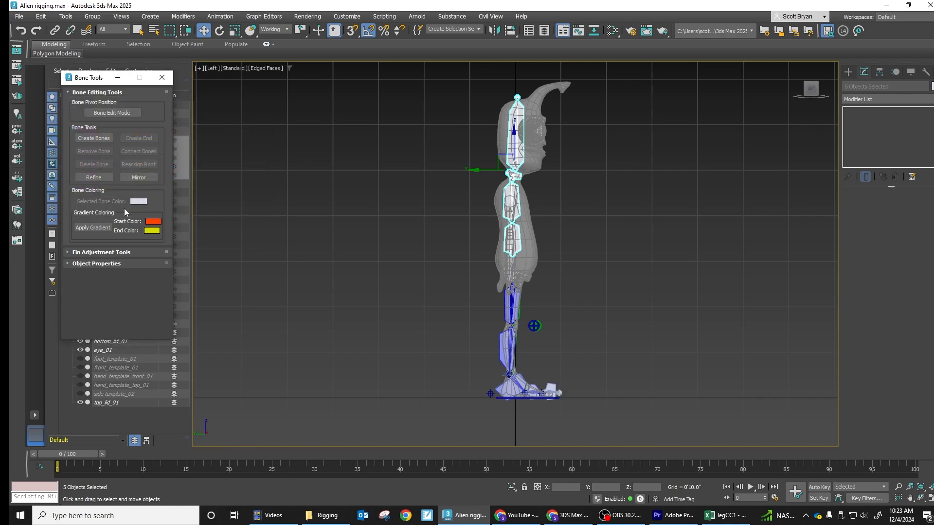
pyautogui.click(94, 229)
pyautogui.click(555, 242)
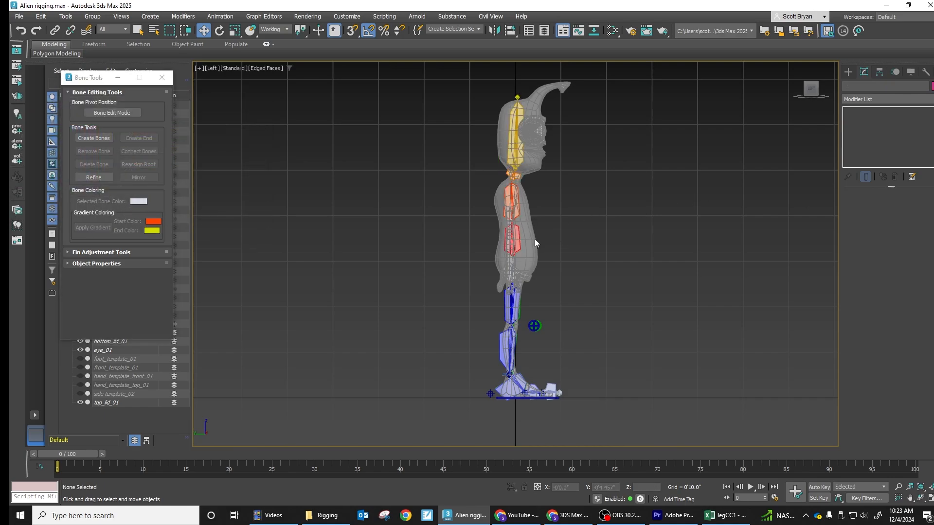
# - Color the pelvis bone magenta with red 247, green 0 and blue 247
pyautogui.scroll(5, 535, 238)
pyautogui.moveTo(503, 278); pyautogui.dragTo(510, 214, button='middle')
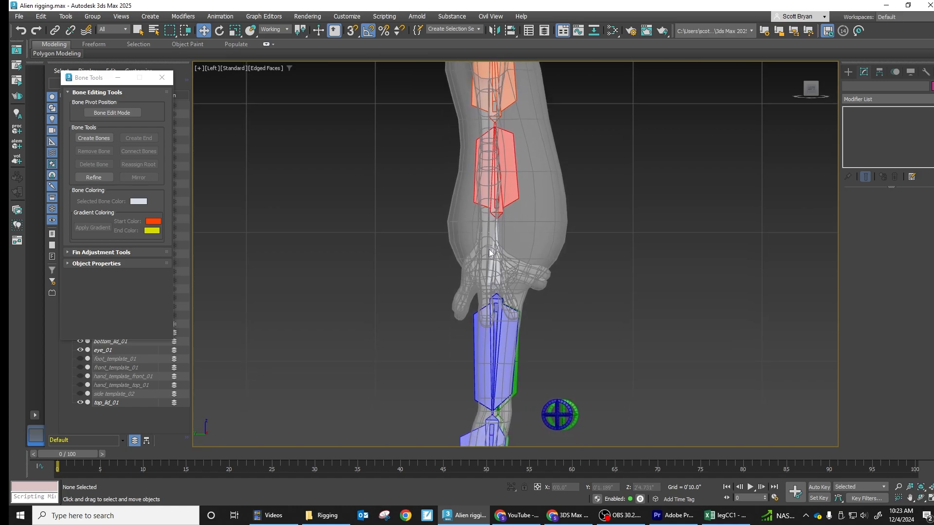
pyautogui.click(494, 258)
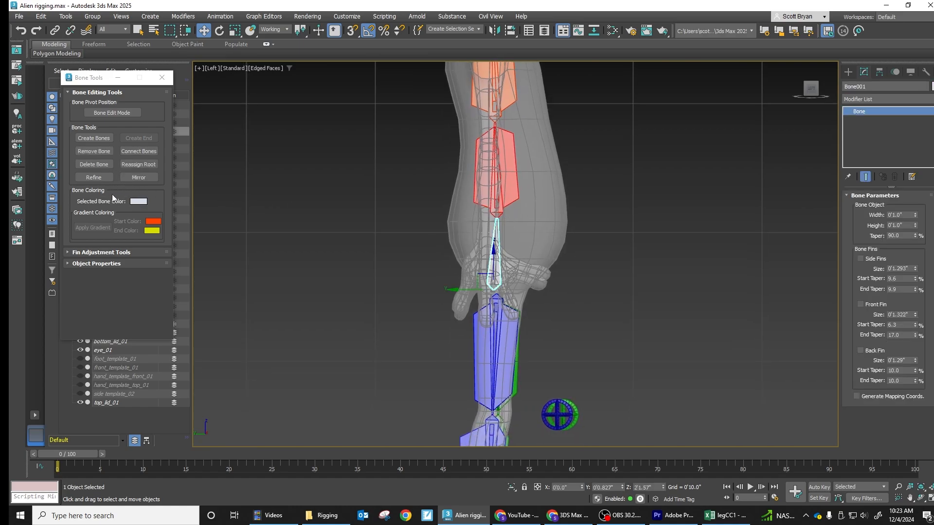
pyautogui.click(140, 202)
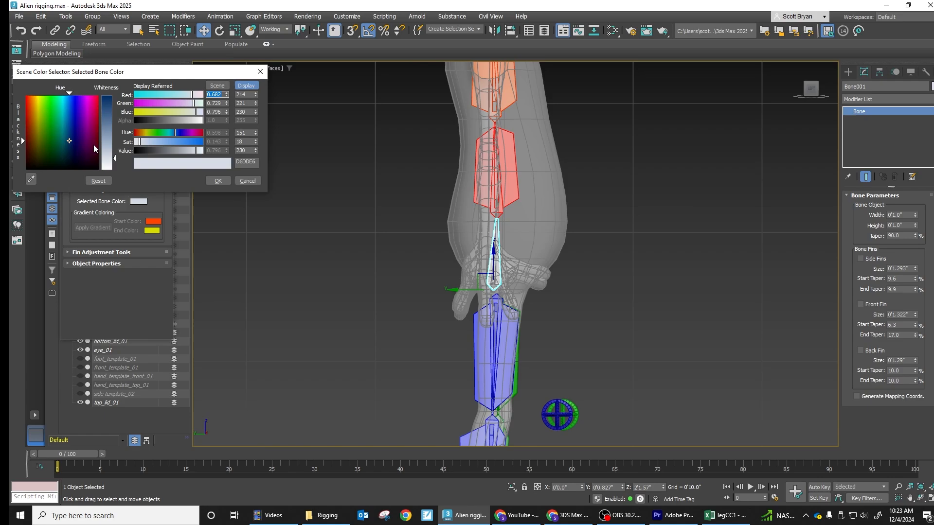
pyautogui.click(86, 109)
pyautogui.moveTo(157, 104); pyautogui.dragTo(136, 104)
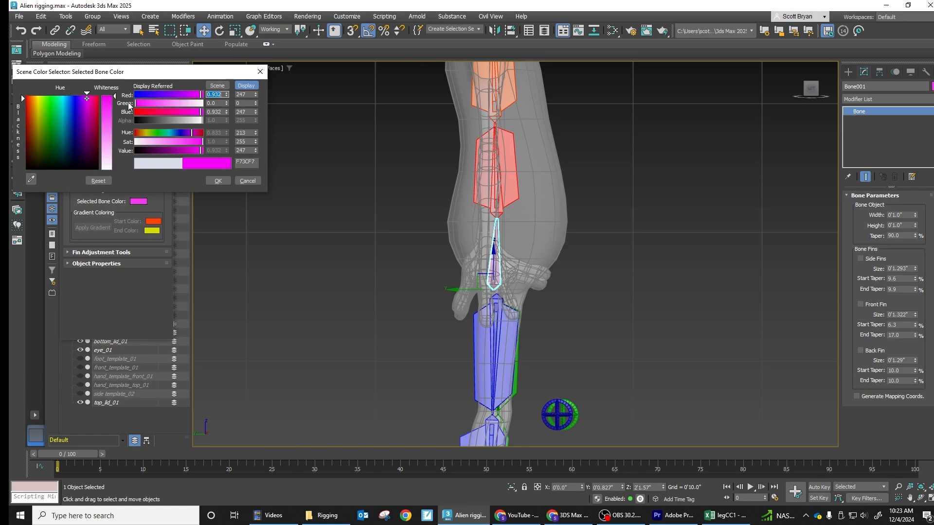
pyautogui.click(218, 181)
pyautogui.click(613, 274)
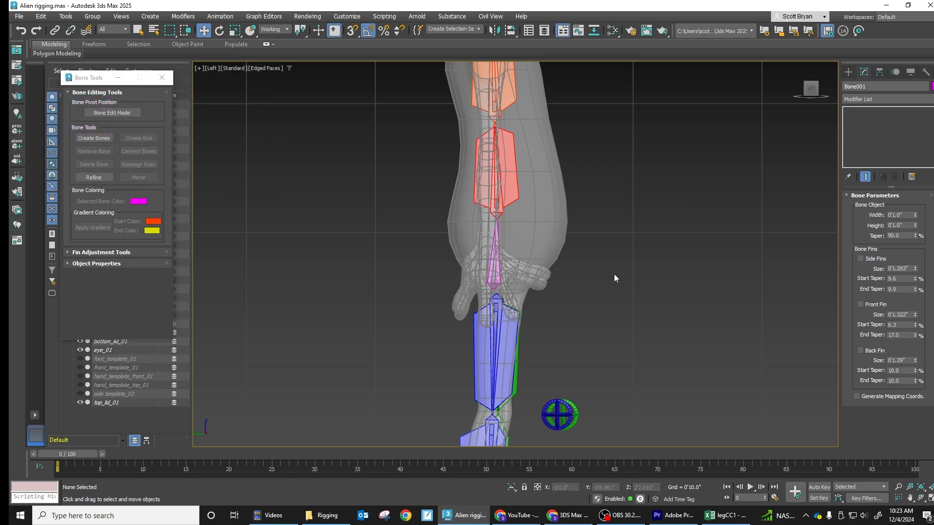
# - Enable Bone Edit Mode and move the base of the neck bone slightly forward to about Y 0'0.633"
pyautogui.moveTo(559, 244); pyautogui.dragTo(582, 372, button='middle')
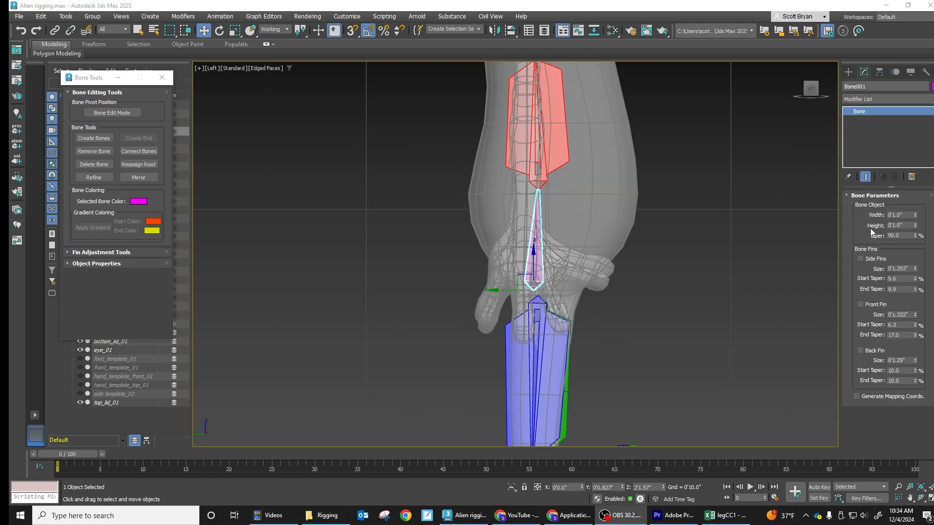
pyautogui.moveTo(609, 198); pyautogui.dragTo(640, 112, button='middle')
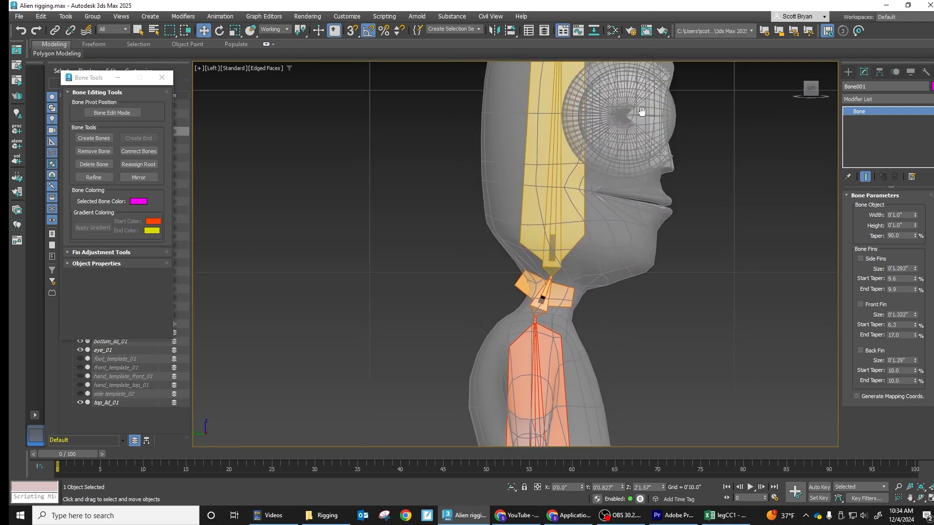
pyautogui.moveTo(603, 218); pyautogui.dragTo(591, 244, button='middle')
pyautogui.scroll(-2, 591, 245)
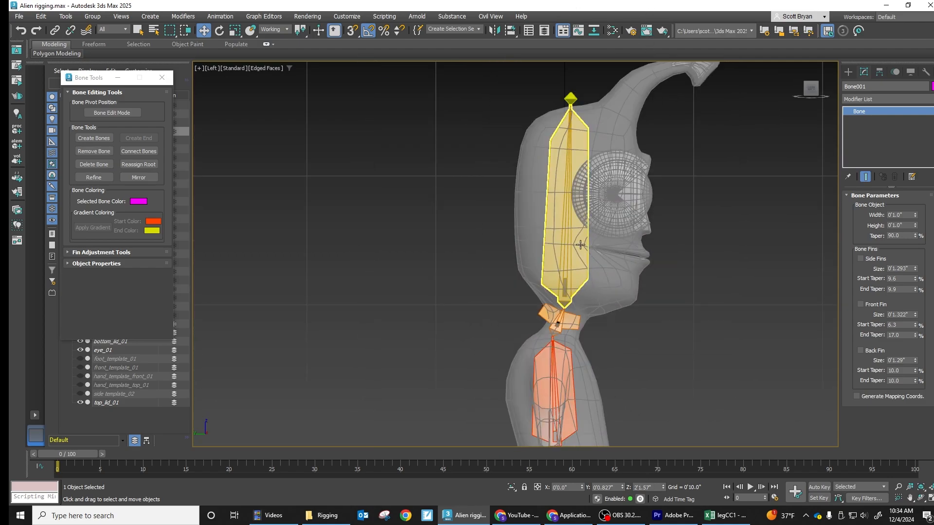
pyautogui.click(120, 113)
pyautogui.moveTo(654, 305); pyautogui.dragTo(636, 205, button='middle')
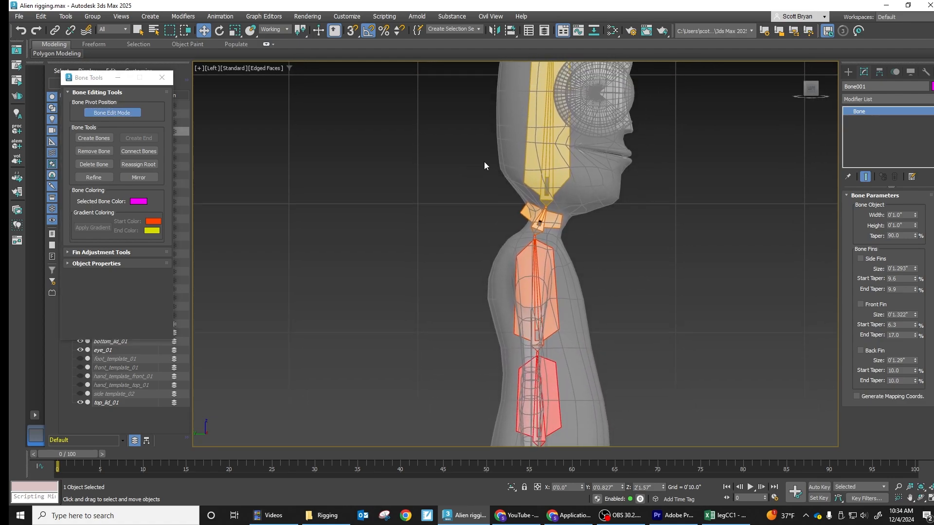
pyautogui.click(545, 213)
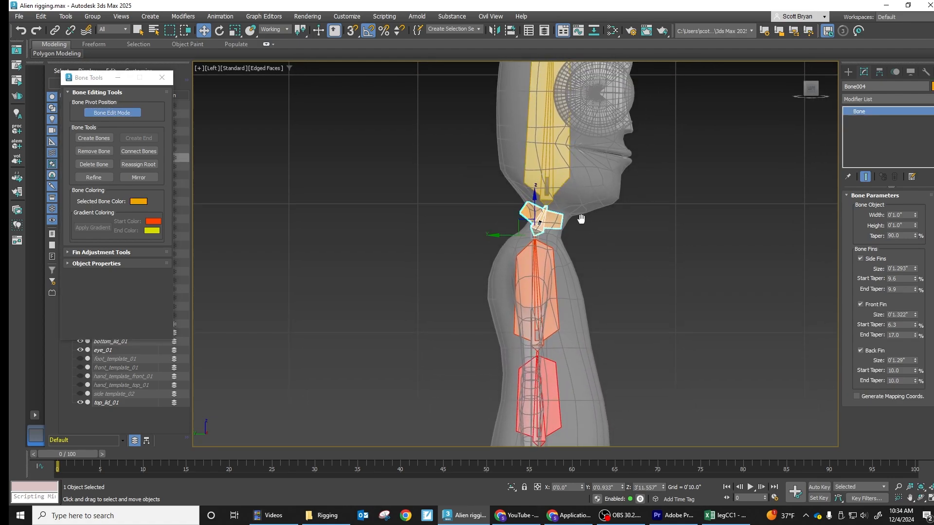
pyautogui.moveTo(578, 214); pyautogui.dragTo(591, 261, button='middle')
pyautogui.moveTo(528, 278); pyautogui.dragTo(529, 280)
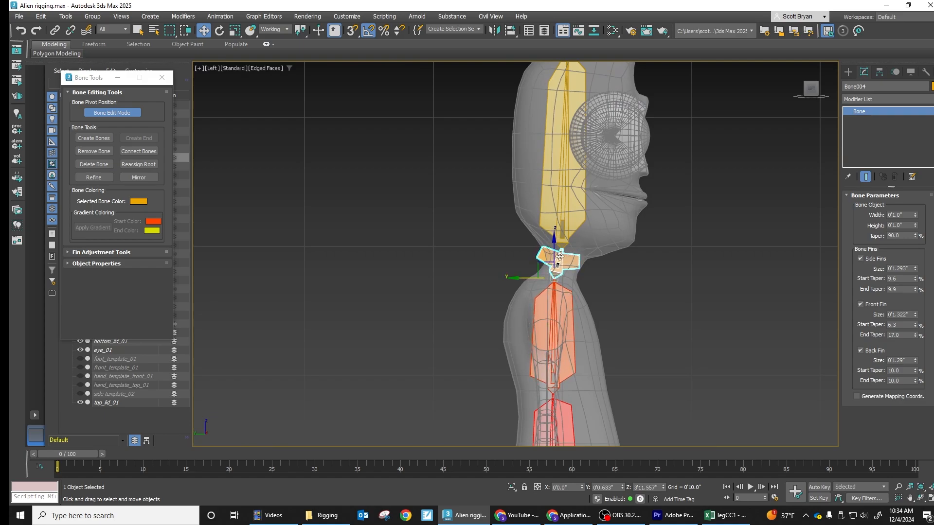
# - Move the base of the head bone down to about Z 4'1.309" and forward to about Y -0'0.387"
pyautogui.click(563, 202)
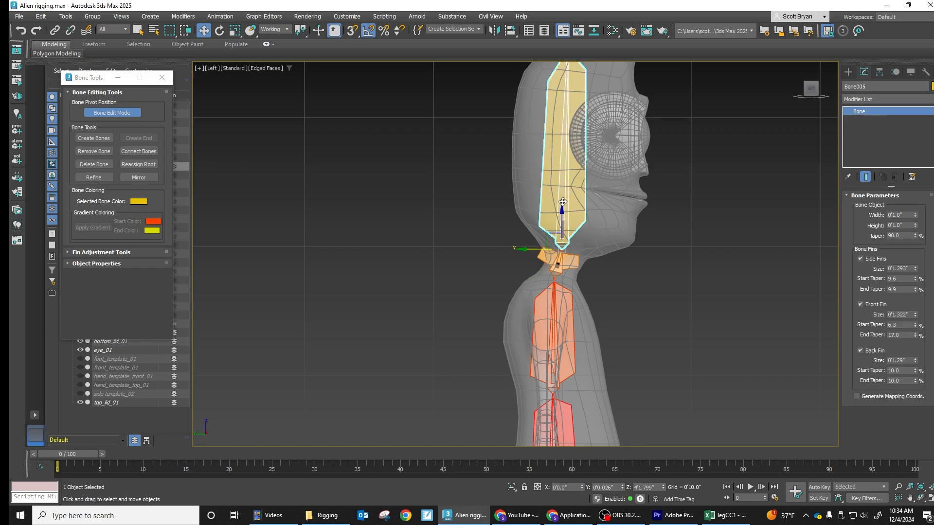
pyautogui.moveTo(567, 234); pyautogui.dragTo(565, 225)
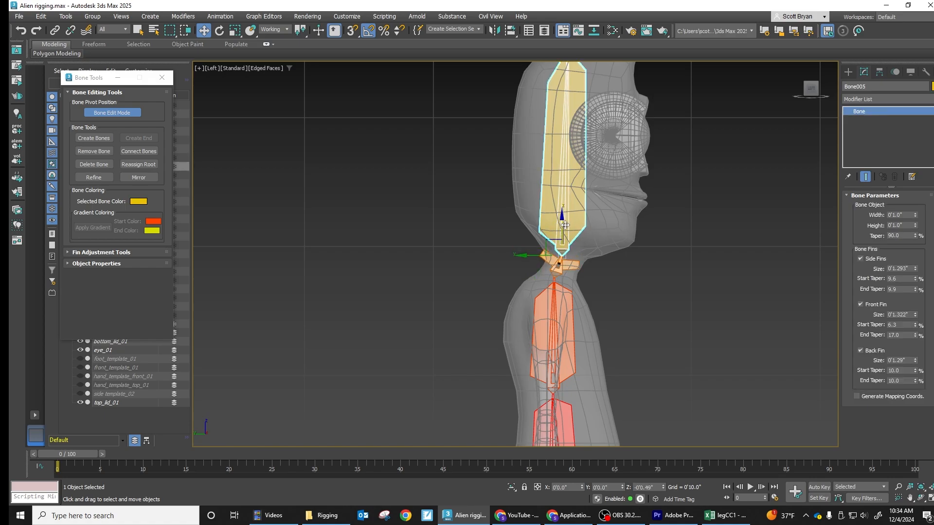
pyautogui.moveTo(565, 226); pyautogui.dragTo(567, 329, button='middle')
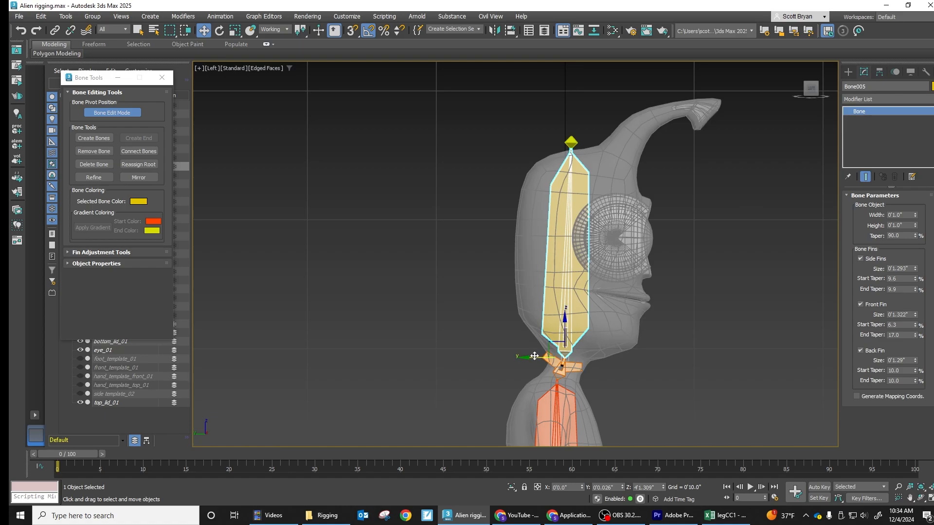
pyautogui.moveTo(534, 357); pyautogui.dragTo(540, 357)
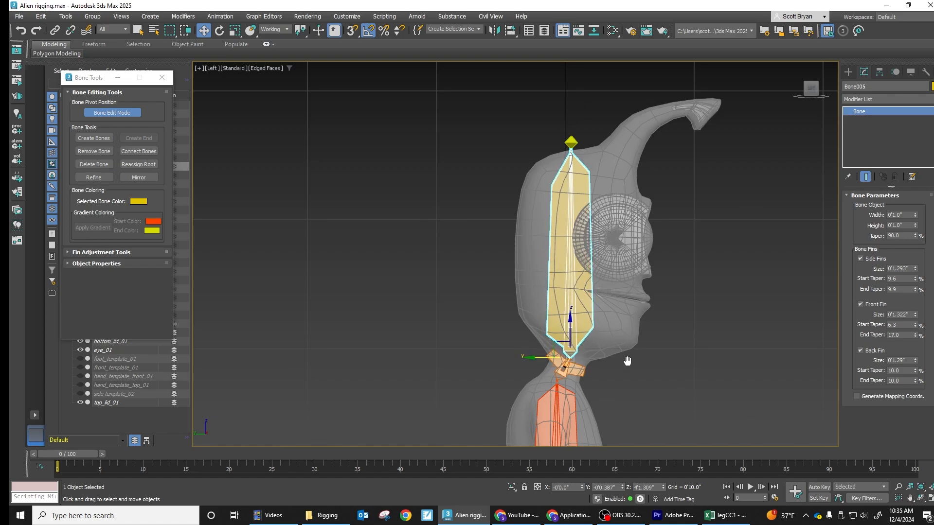
# - Switch the reference coordinate system to Local and shift the base of the neck bone slightly upward along its length
pyautogui.moveTo(627, 360); pyautogui.dragTo(620, 155, button='middle')
pyautogui.click(553, 180)
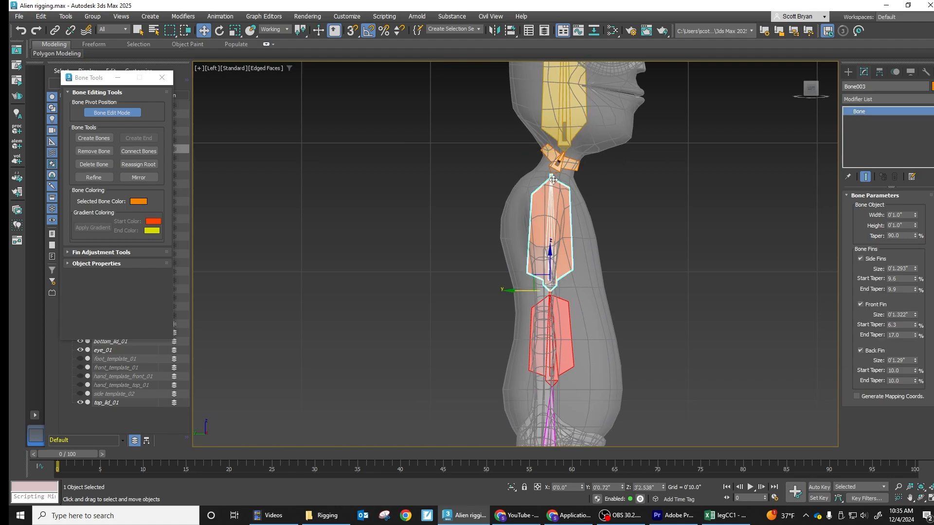
pyautogui.click(548, 165)
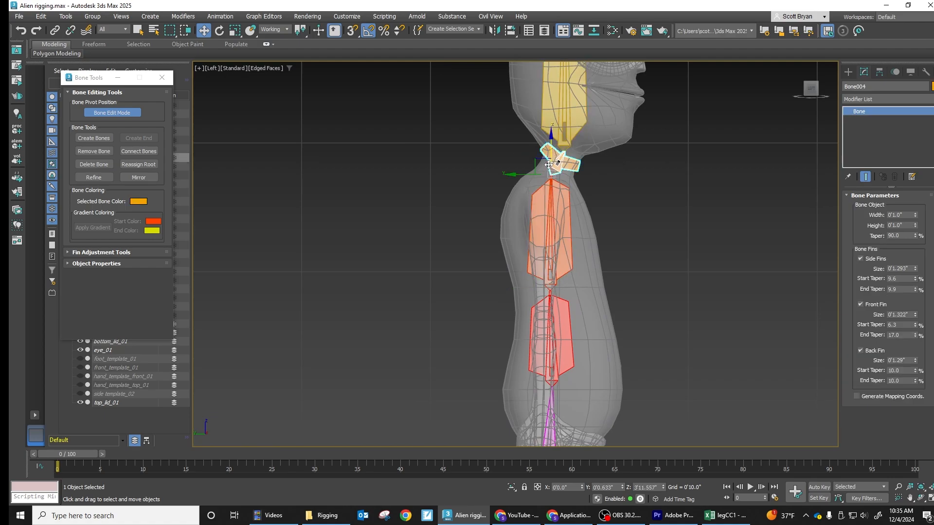
pyautogui.click(272, 29)
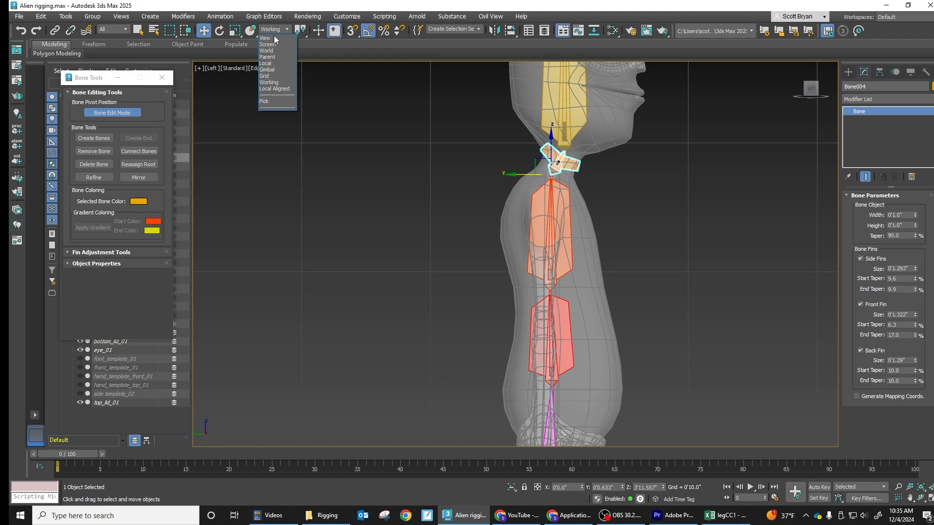
pyautogui.click(267, 63)
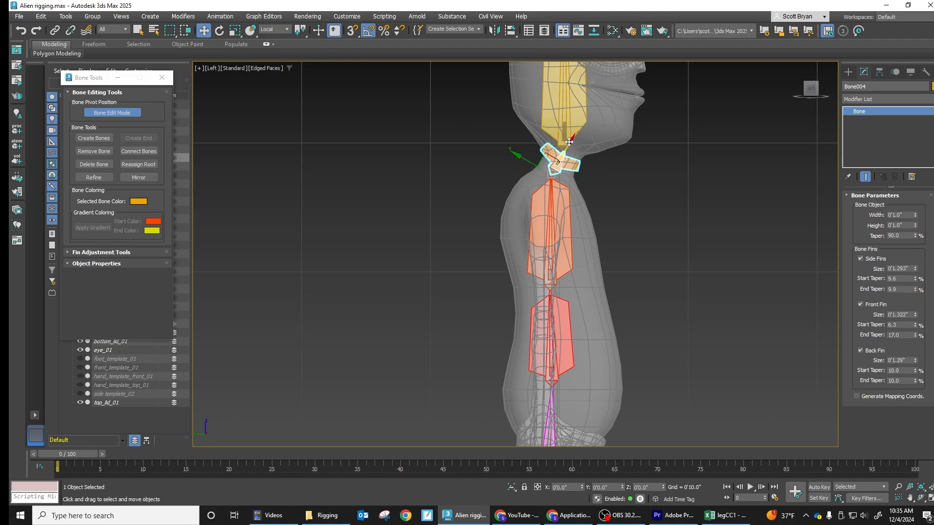
pyautogui.moveTo(569, 141); pyautogui.dragTo(570, 140)
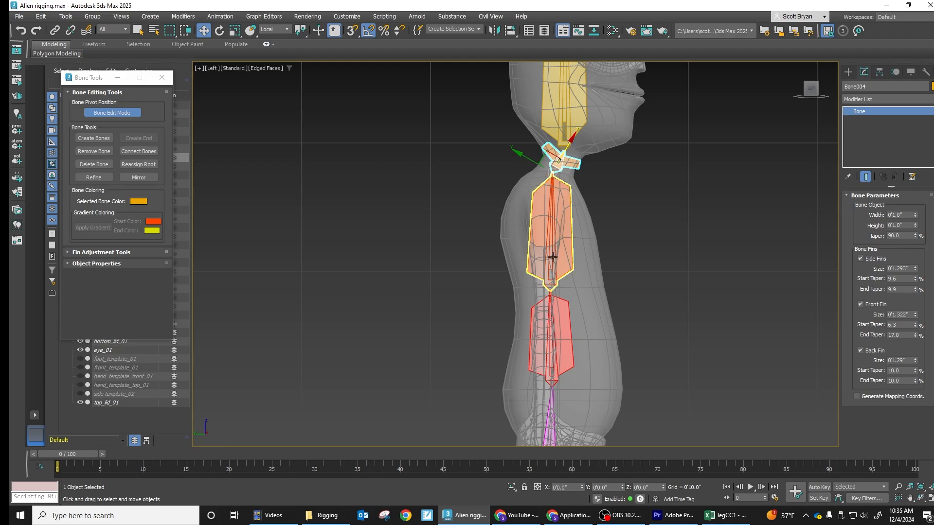
# - Shift the bases of the upper and lower spine bones slightly forward along their local Y axes
pyautogui.click(553, 344)
pyautogui.click(548, 229)
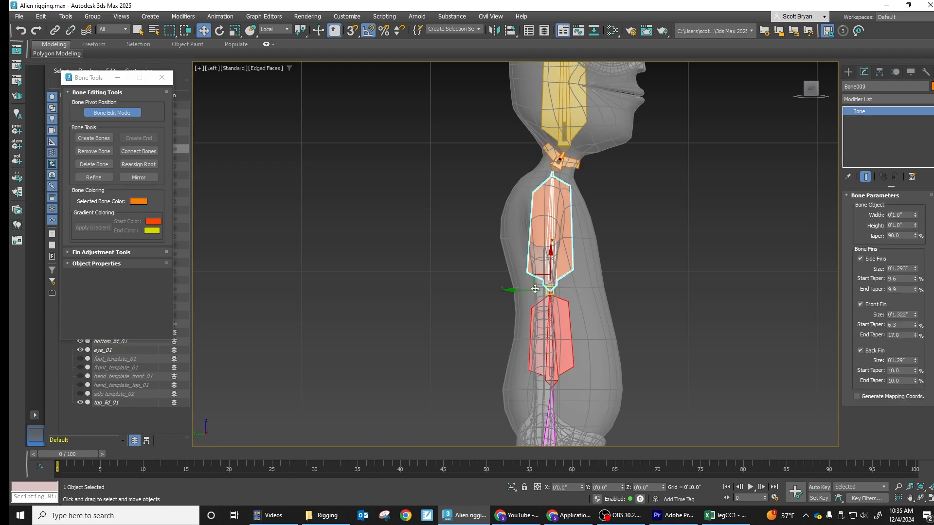
pyautogui.moveTo(514, 290); pyautogui.dragTo(522, 291)
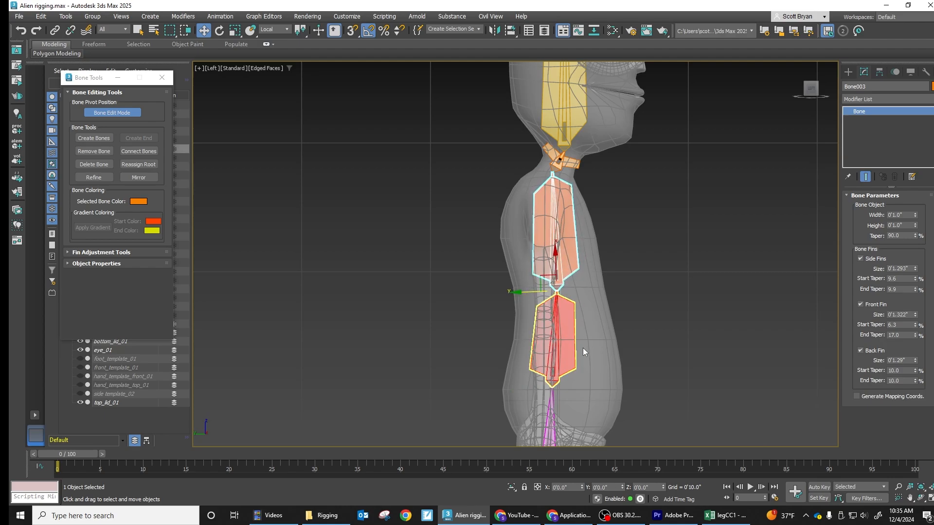
pyautogui.moveTo(583, 349); pyautogui.dragTo(580, 211, button='middle')
pyautogui.click(551, 237)
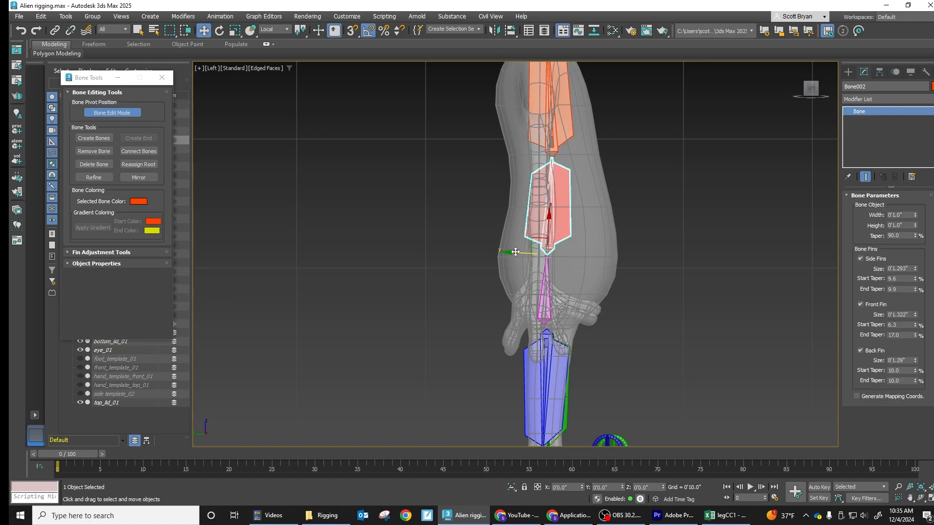
pyautogui.moveTo(517, 253); pyautogui.dragTo(524, 253)
# - Move the base of the pelvis bone forward by about 0.284" on local Y and slightly down toward the leg bones
pyautogui.click(547, 318)
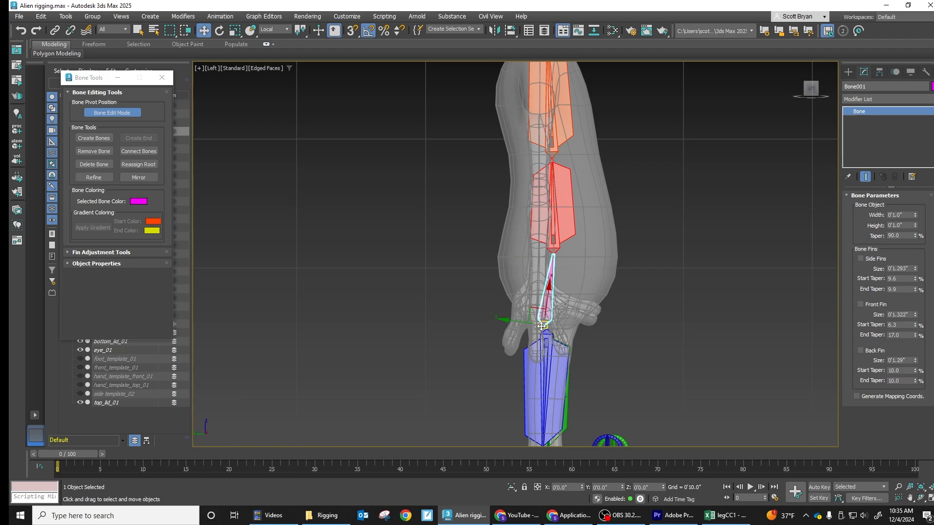
pyautogui.scroll(2, 524, 327)
pyautogui.moveTo(520, 315); pyautogui.dragTo(527, 315)
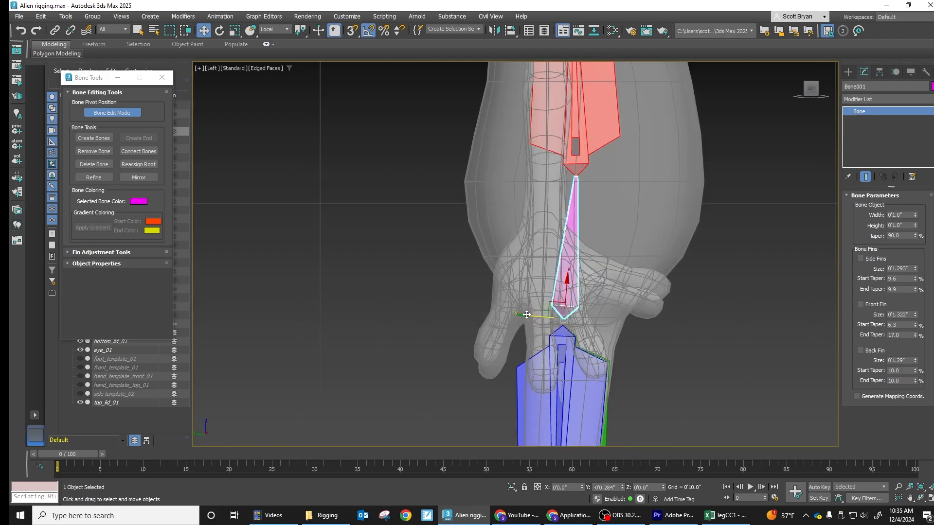
pyautogui.moveTo(567, 279); pyautogui.dragTo(569, 284)
pyautogui.scroll(2, 586, 165)
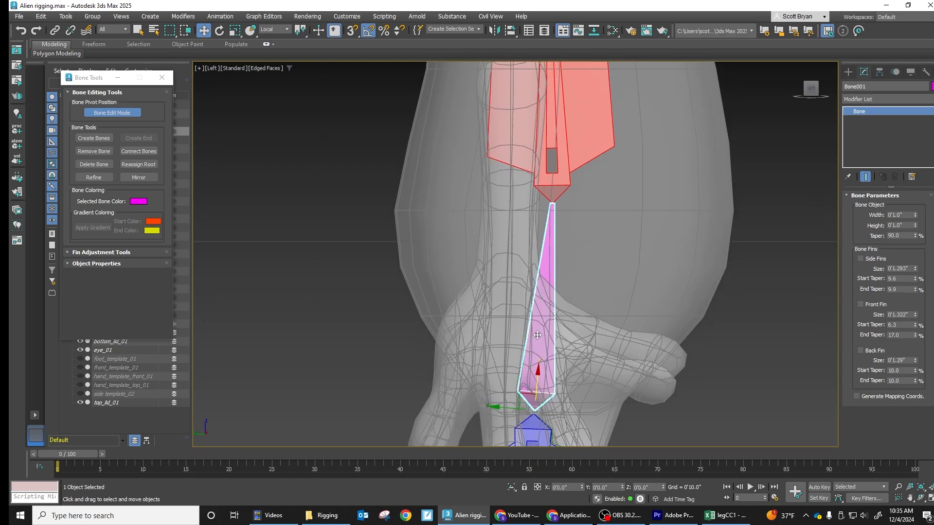
# - Enlarge the head bone's fins to 0'1.448" for the sides, 0'3.601" for the front and 0'5.61" for the back
pyautogui.scroll(-2, 537, 335)
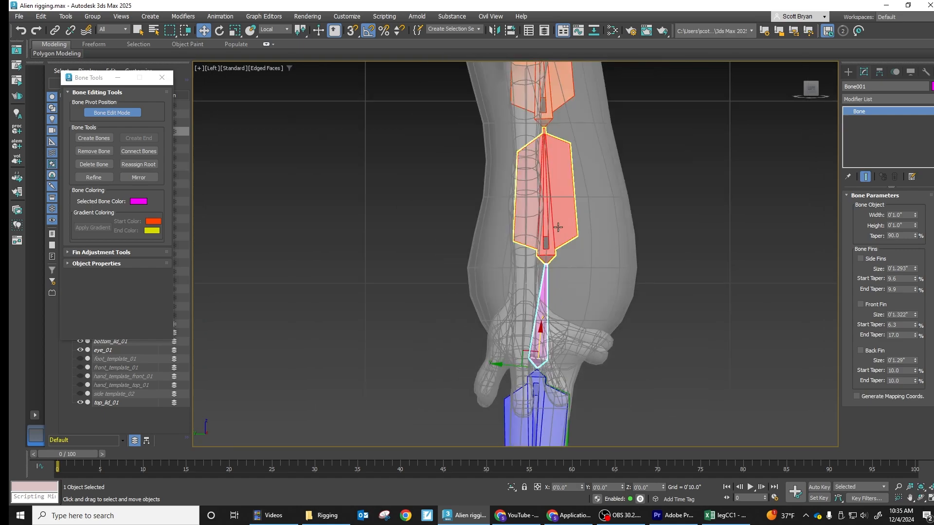
pyautogui.scroll(-3, 558, 227)
pyautogui.moveTo(575, 216); pyautogui.dragTo(562, 306, button='middle')
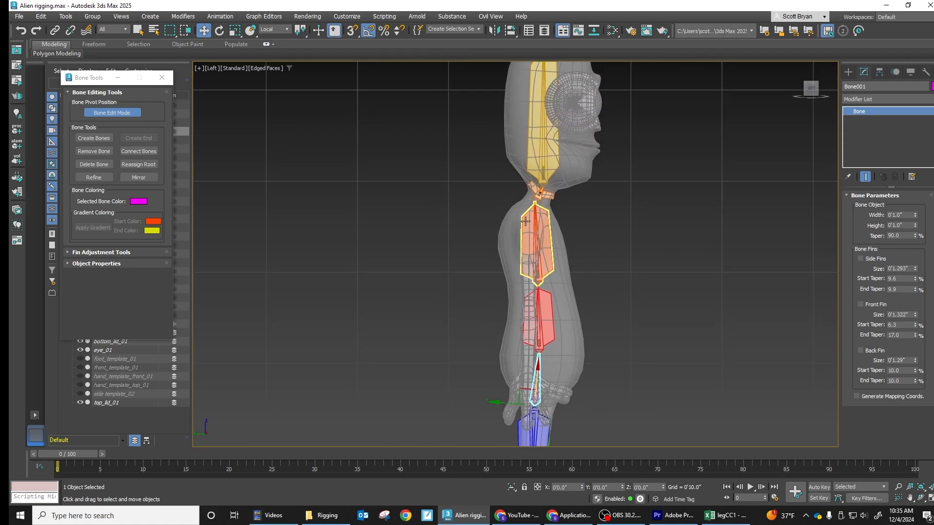
pyautogui.click(550, 125)
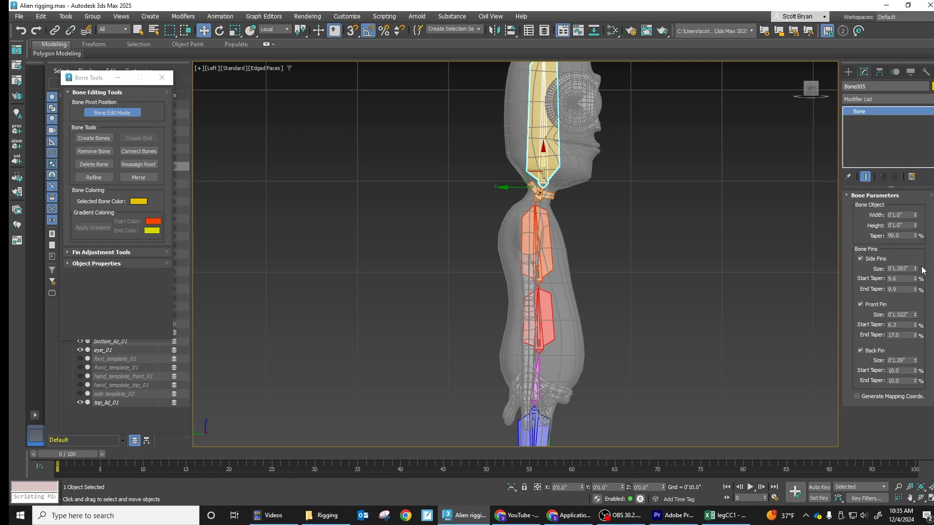
pyautogui.moveTo(916, 271); pyautogui.dragTo(917, 263)
pyautogui.moveTo(915, 315); pyautogui.dragTo(914, 229)
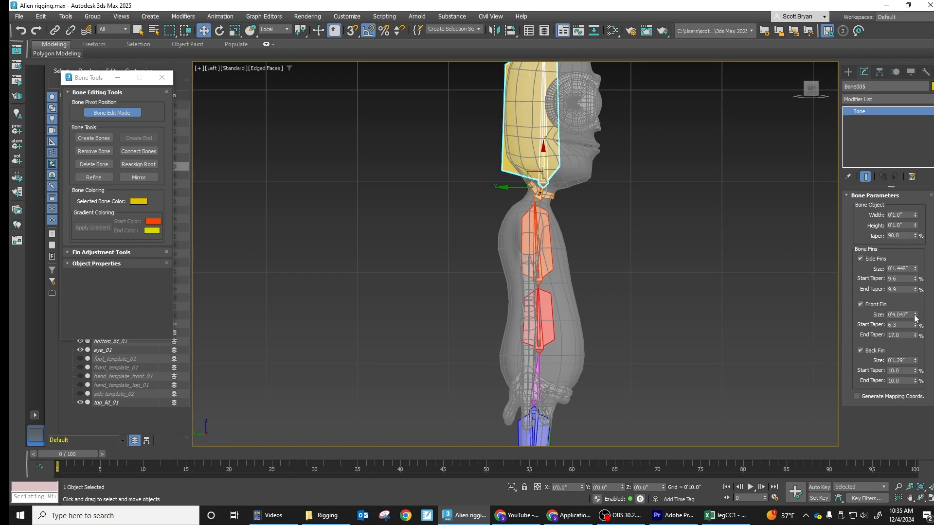
pyautogui.moveTo(916, 315); pyautogui.dragTo(916, 326)
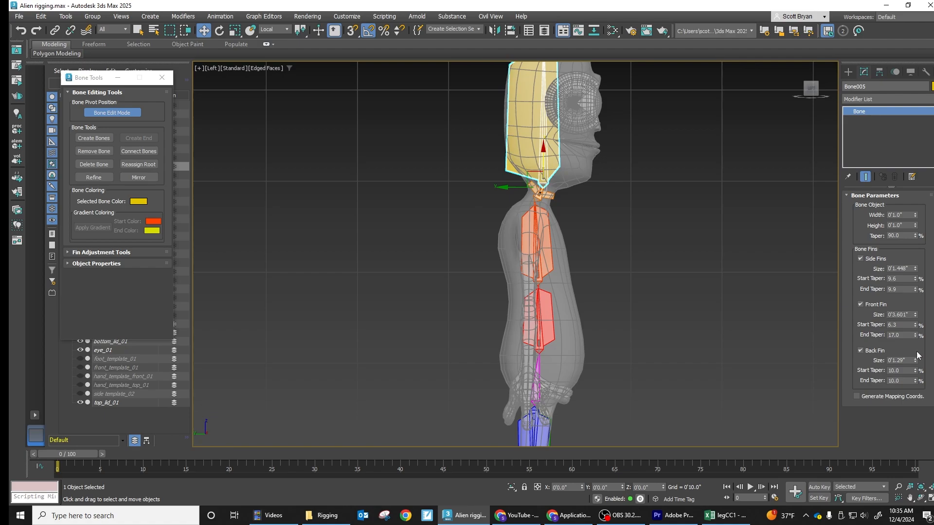
pyautogui.moveTo(916, 362); pyautogui.dragTo(907, 198)
# - Set the head bone's front fin start and end tapers to 8.6% and 13.2%, and its back fin tapers to 1.1% and 3.8%
pyautogui.moveTo(695, 248); pyautogui.dragTo(670, 360, button='middle')
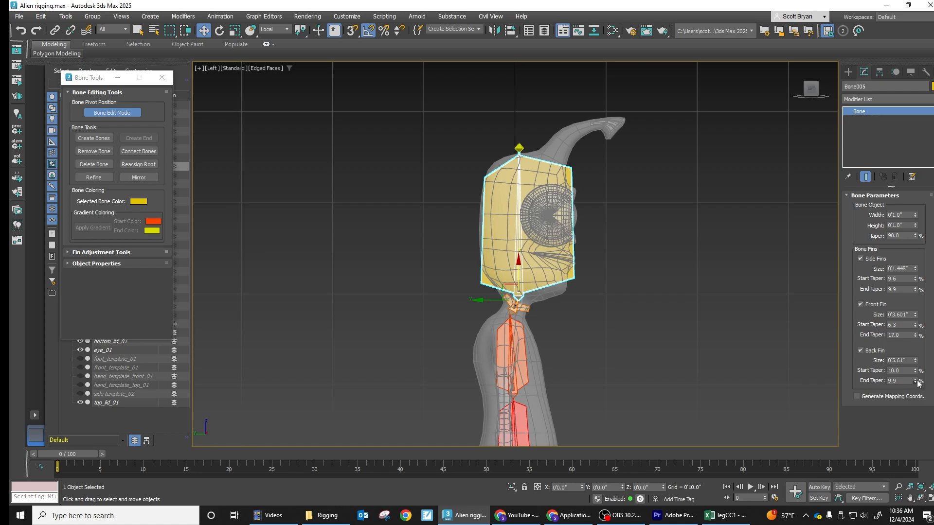
pyautogui.moveTo(918, 382); pyautogui.dragTo(893, 417)
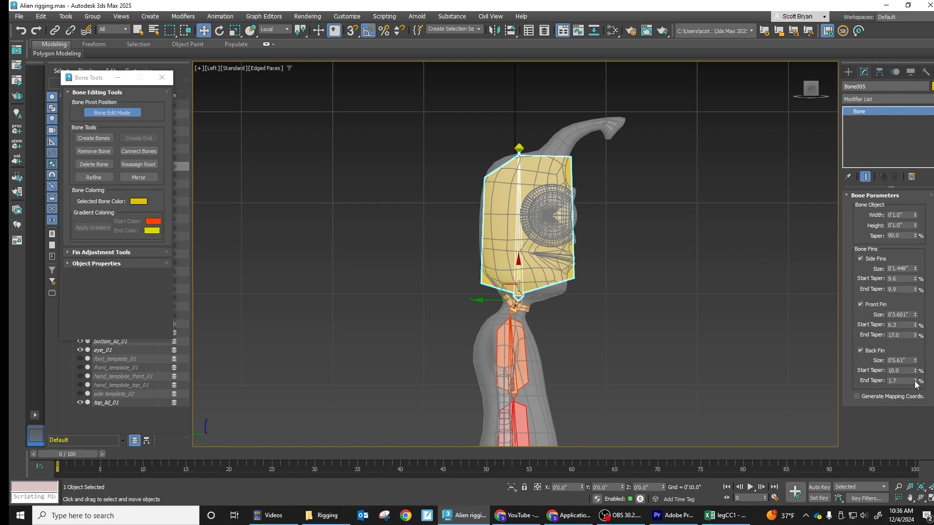
pyautogui.moveTo(917, 385)
pyautogui.mouseDown()
pyautogui.moveTo(912, 365)
pyautogui.moveTo(905, 370)
pyautogui.mouseUp()
pyautogui.moveTo(917, 327); pyautogui.dragTo(918, 358)
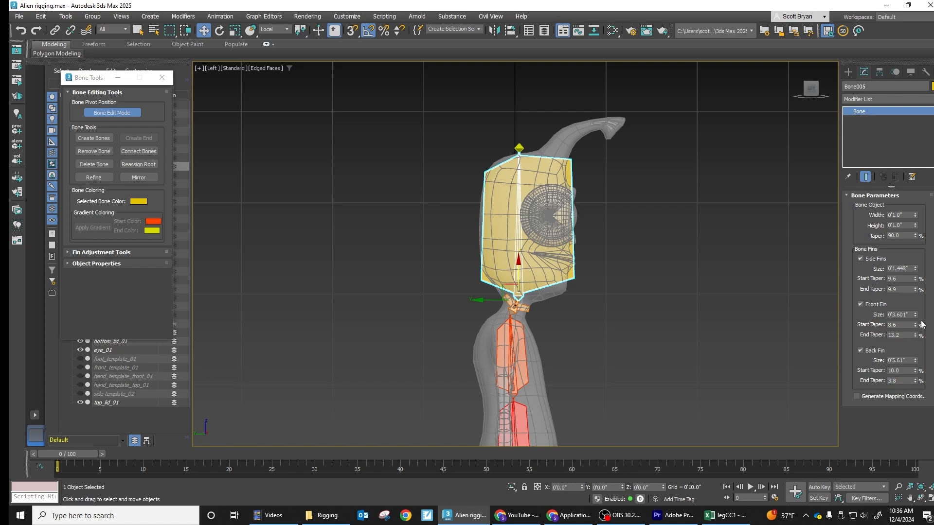
pyautogui.moveTo(915, 364); pyautogui.dragTo(912, 412)
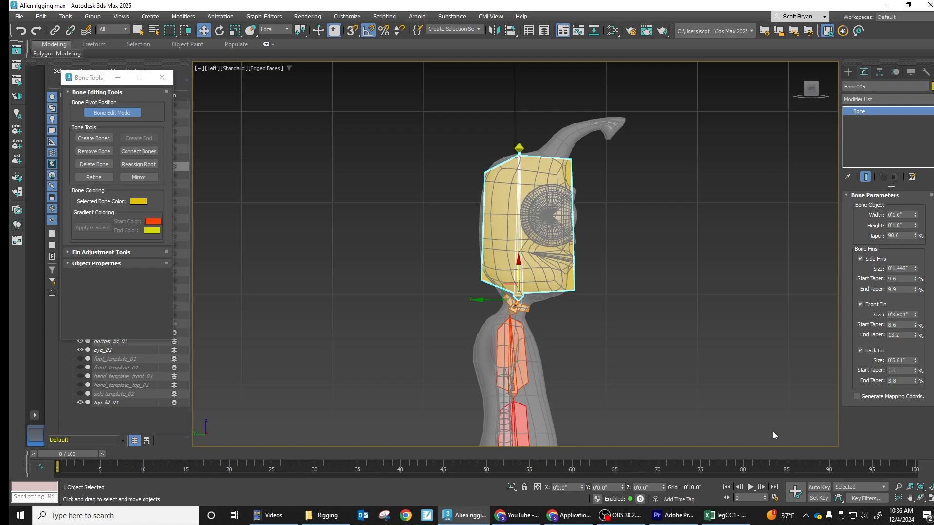
# - Set the neck bone's front fin tapers to -144.0% start and 104.8% end, and its back fin start taper to -78.9%
pyautogui.scroll(5, 507, 309)
pyautogui.click(532, 316)
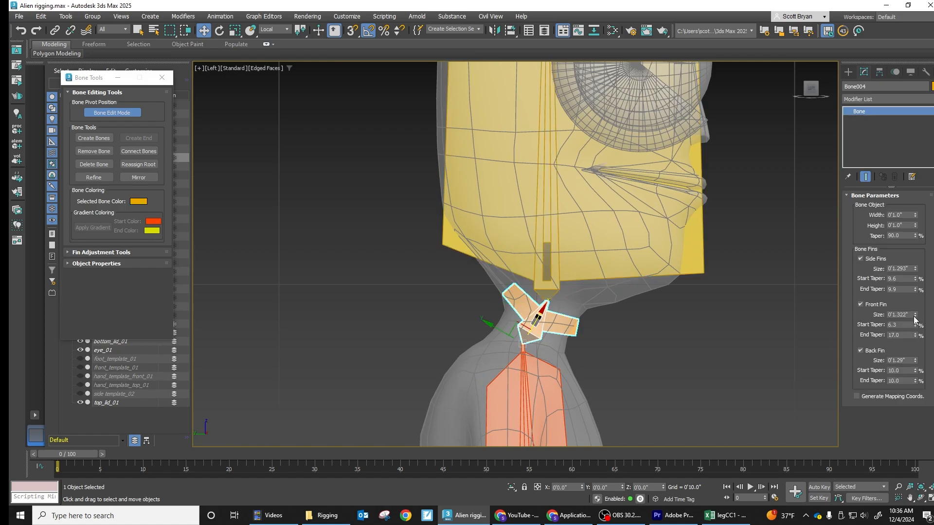
pyautogui.moveTo(915, 327); pyautogui.dragTo(859, 58)
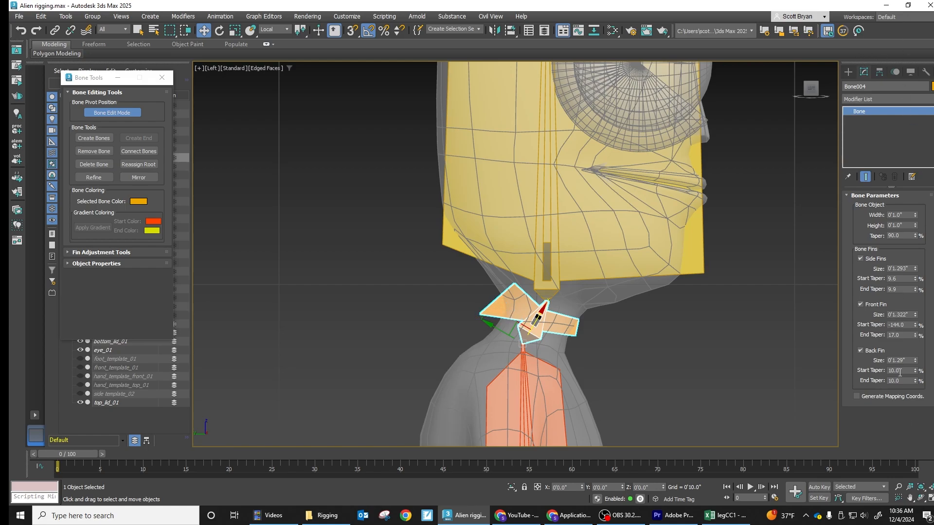
pyautogui.moveTo(915, 336); pyautogui.dragTo(27, 405)
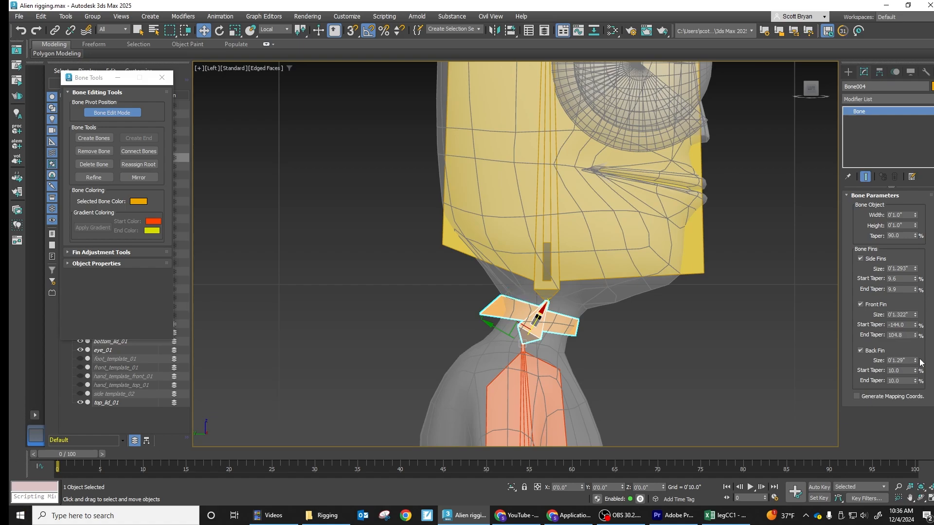
pyautogui.moveTo(915, 371); pyautogui.dragTo(870, 302)
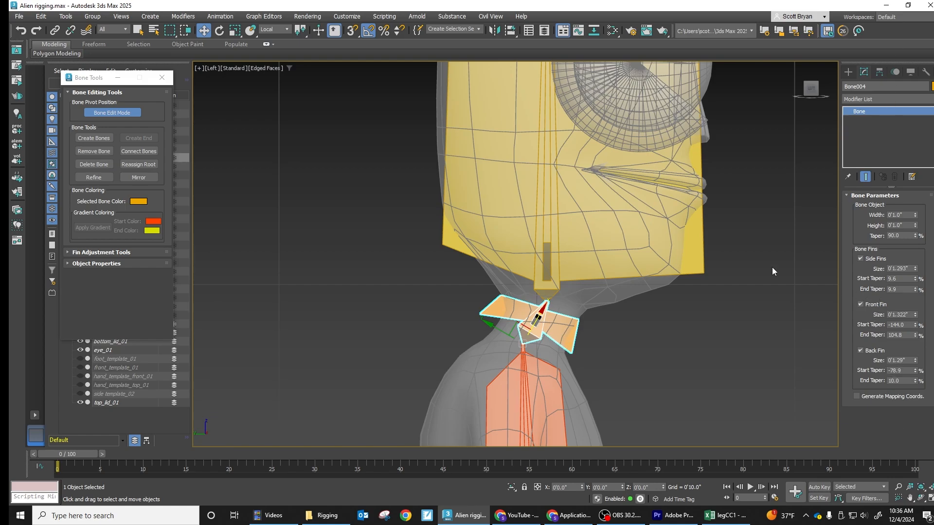
# - Shape the upper spine bone's fins: front size 0'3.954" with start taper 3.1%, back size 0'3.172" with tapers 7.4% and 38.9%
pyautogui.click(559, 404)
pyautogui.moveTo(559, 404); pyautogui.dragTo(541, 207, button='middle')
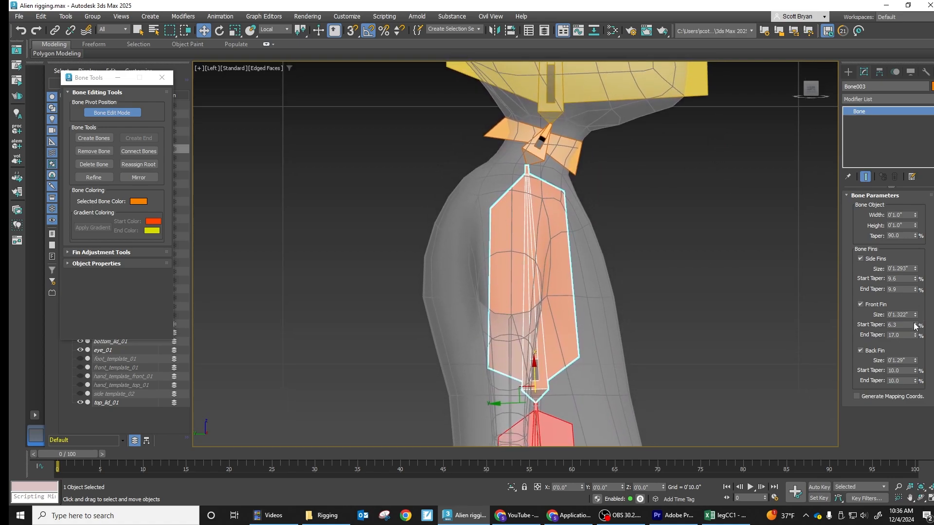
pyautogui.moveTo(917, 315); pyautogui.dragTo(912, 215)
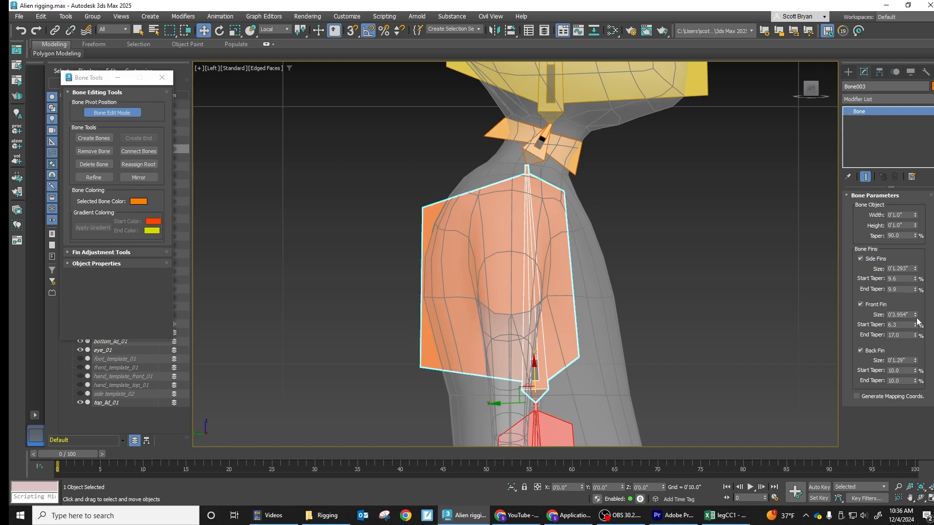
pyautogui.moveTo(916, 326)
pyautogui.mouseDown()
pyautogui.moveTo(912, 348)
pyautogui.moveTo(924, 297)
pyautogui.moveTo(916, 324)
pyautogui.mouseUp()
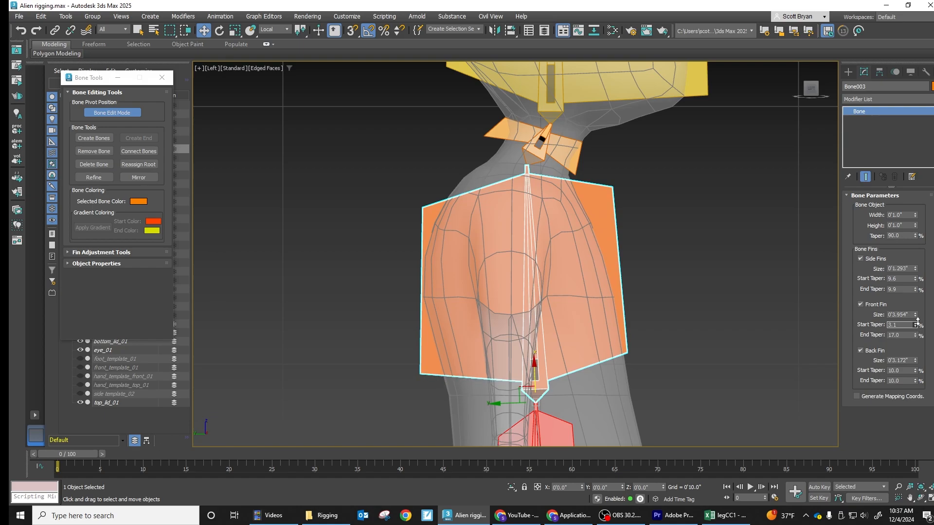
pyautogui.moveTo(916, 372); pyautogui.dragTo(916, 314)
pyautogui.click(915, 383)
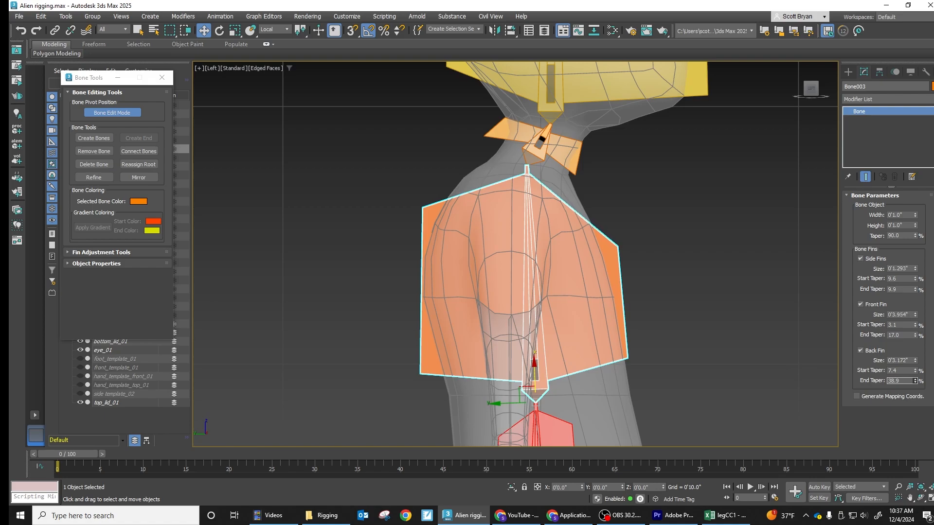
# - Shape the lower spine bone's fins: front size 0'3.637" with start taper 6.5%, back size 0'4.617" with tapers 1.7% and -3.1%
pyautogui.moveTo(736, 354); pyautogui.dragTo(720, 117, button='middle')
pyautogui.click(532, 278)
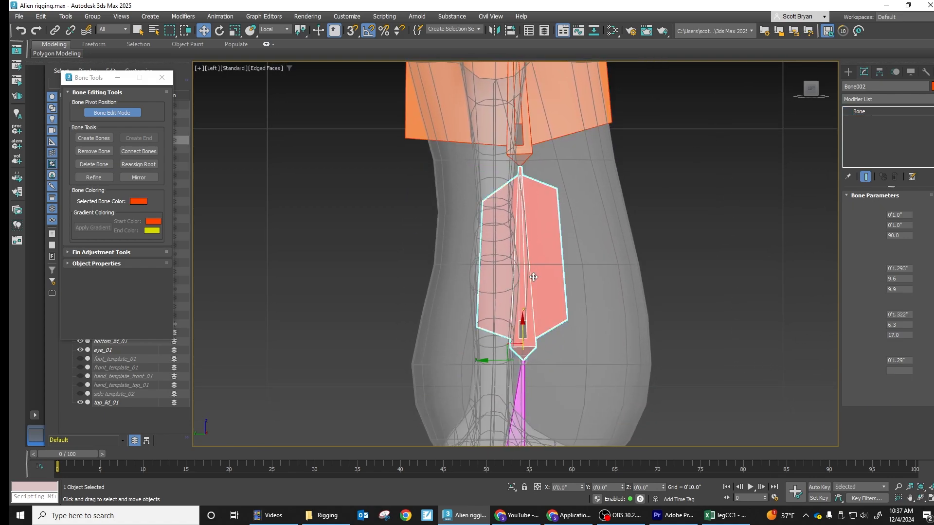
pyautogui.moveTo(916, 315); pyautogui.dragTo(923, 228)
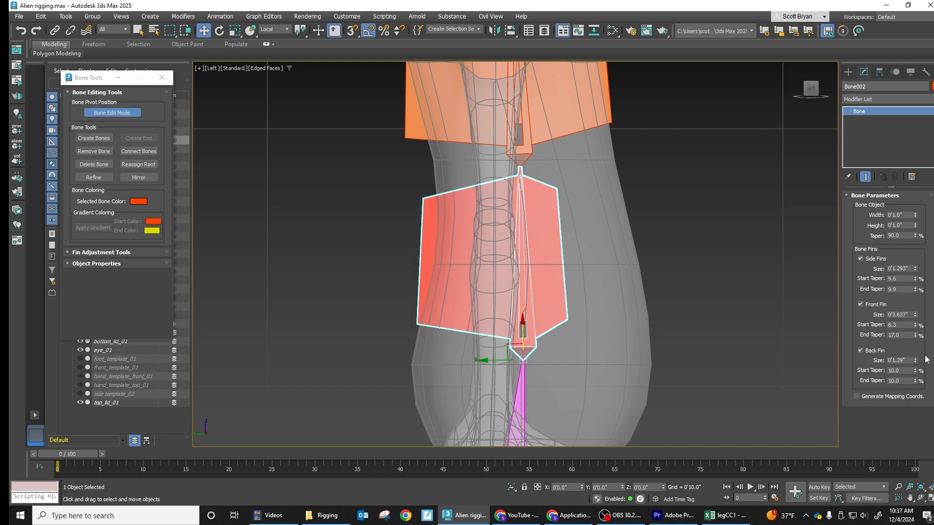
pyautogui.moveTo(915, 360); pyautogui.dragTo(927, 287)
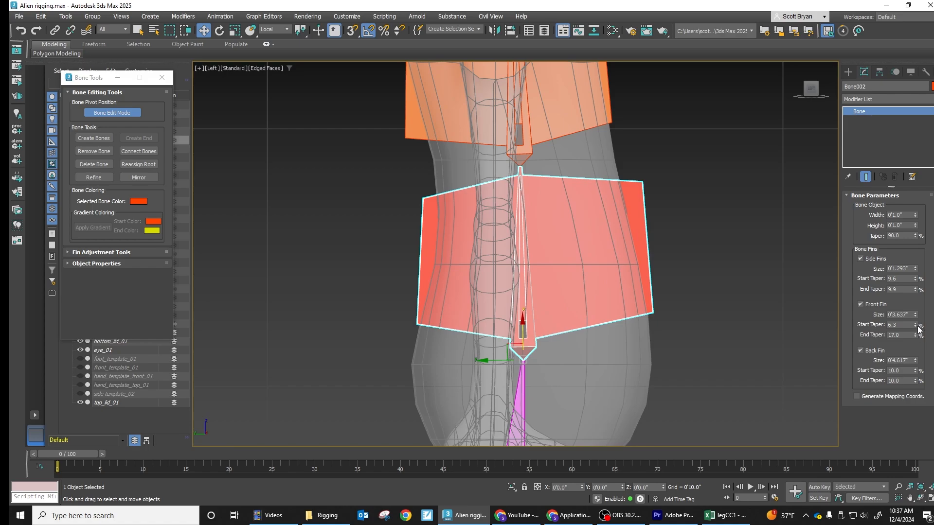
pyautogui.click(915, 323)
pyautogui.moveTo(914, 372); pyautogui.dragTo(907, 450)
# - Leave Bone Edit Mode and create a pelvis bone from just below the lower spine bone down to the crotch, finished with an end bone
pyautogui.scroll(-2, 508, 292)
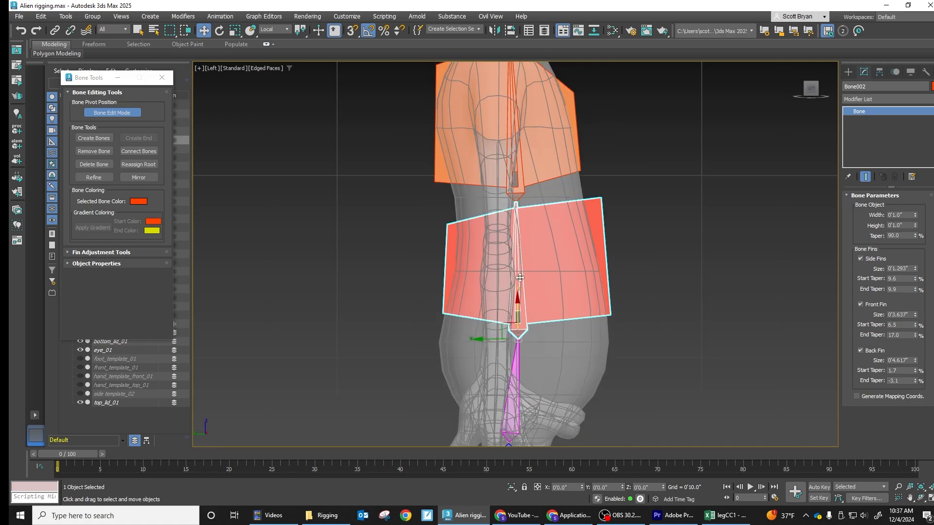
pyautogui.moveTo(519, 135); pyautogui.dragTo(532, 247, button='middle')
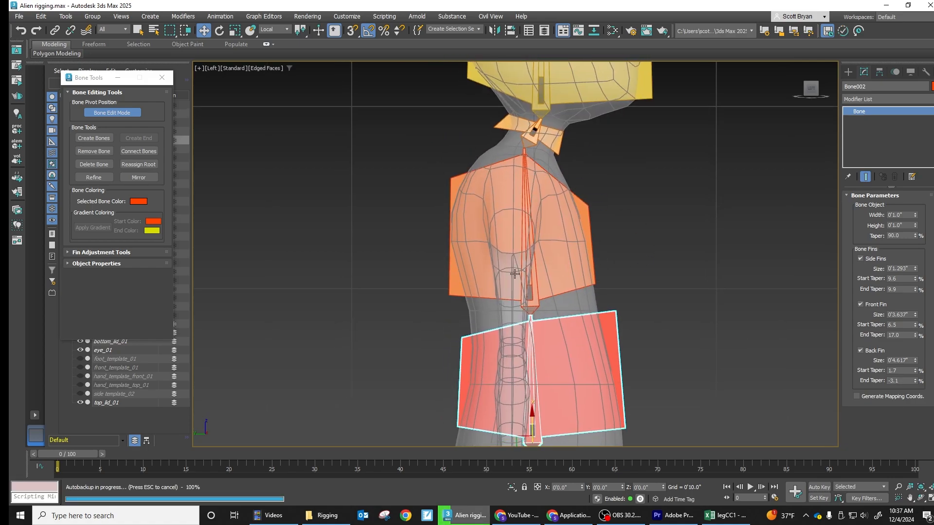
pyautogui.moveTo(587, 263); pyautogui.dragTo(588, 125, button='middle')
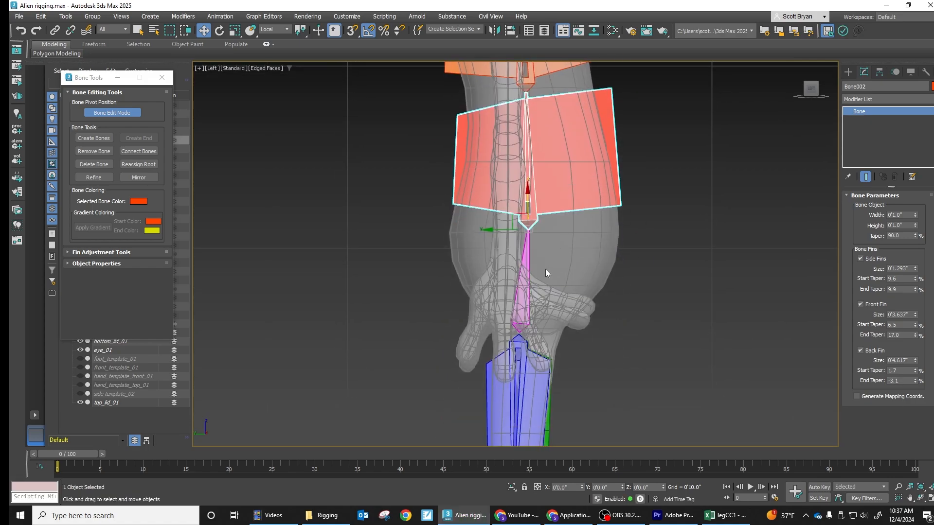
pyautogui.click(524, 289)
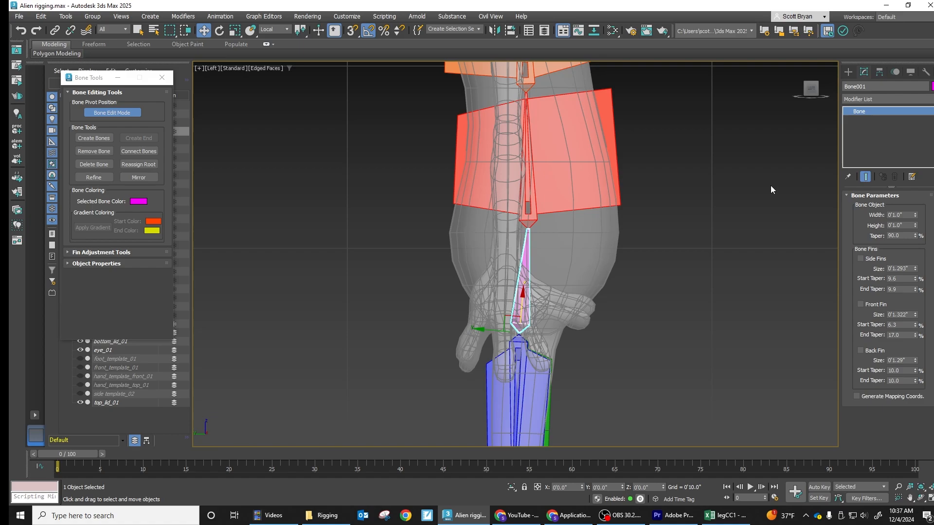
pyautogui.click(119, 112)
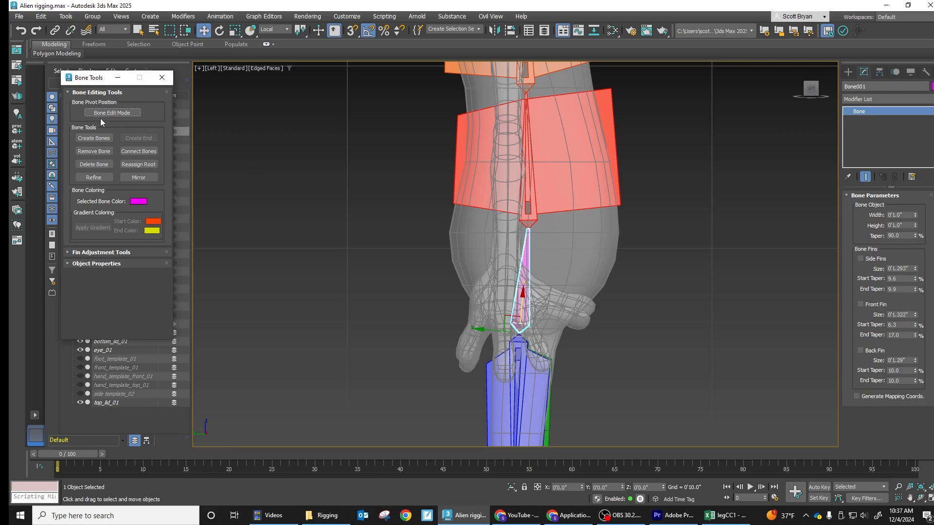
pyautogui.click(96, 138)
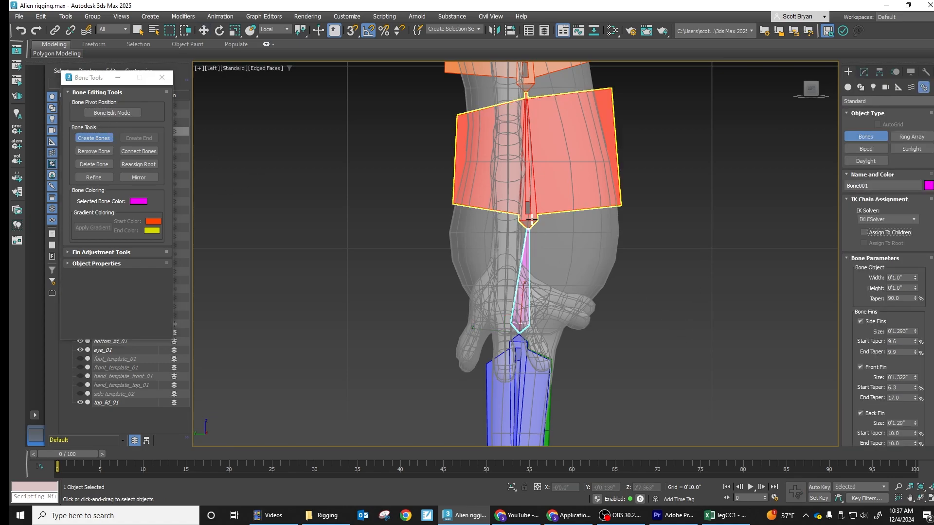
pyautogui.click(529, 221)
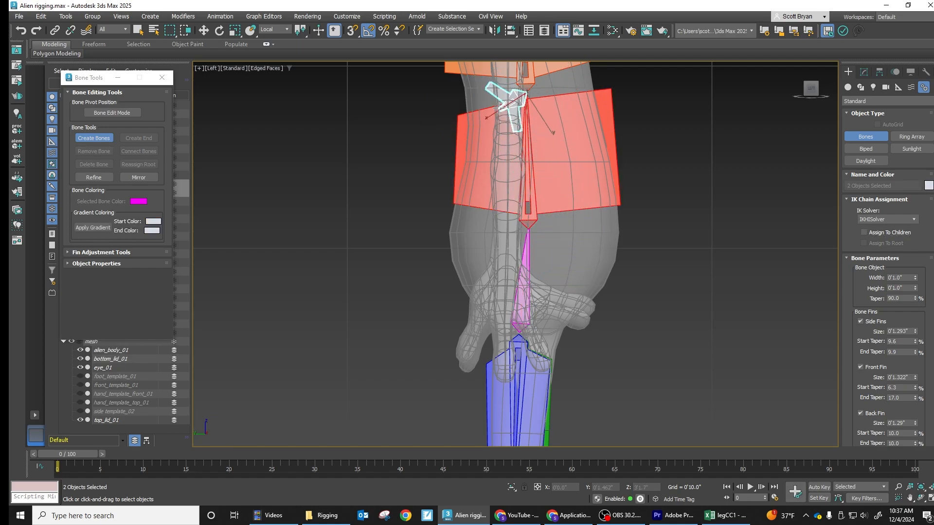
pyautogui.rightClick(680, 282)
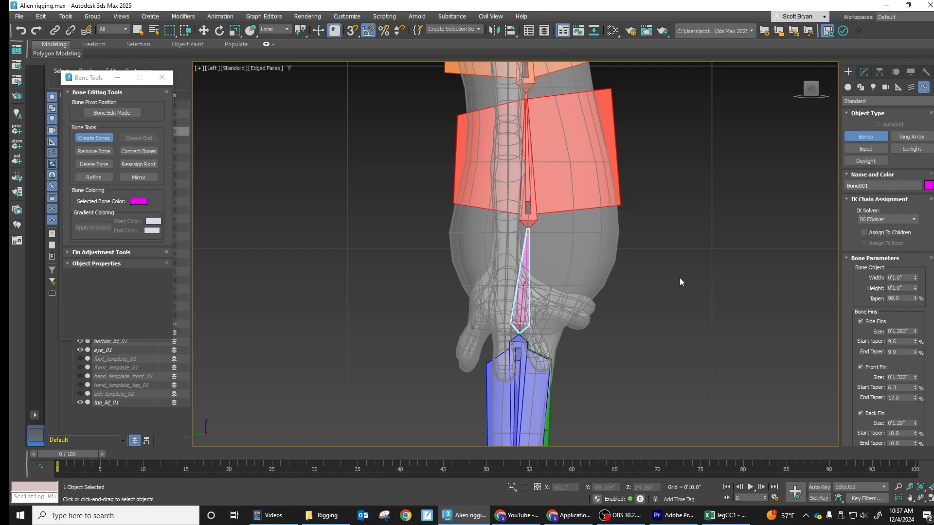
pyautogui.click(541, 229)
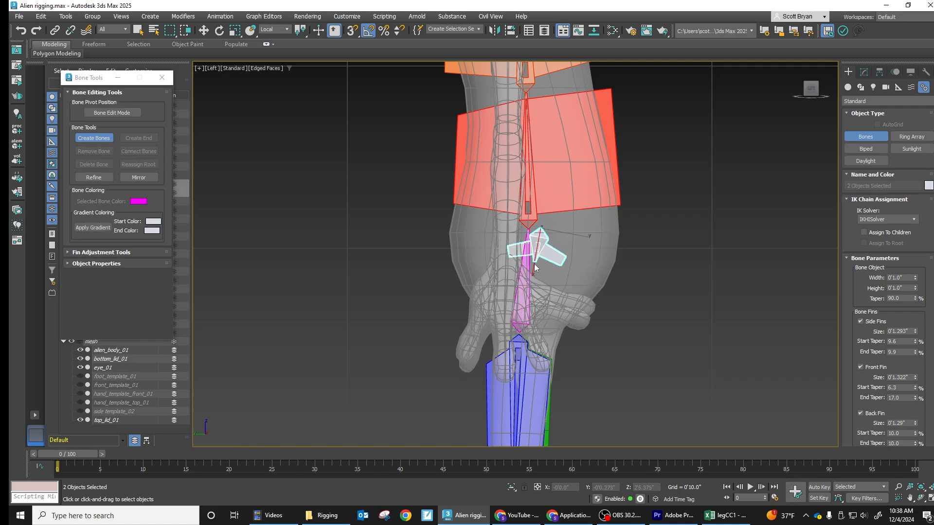
pyautogui.click(537, 335)
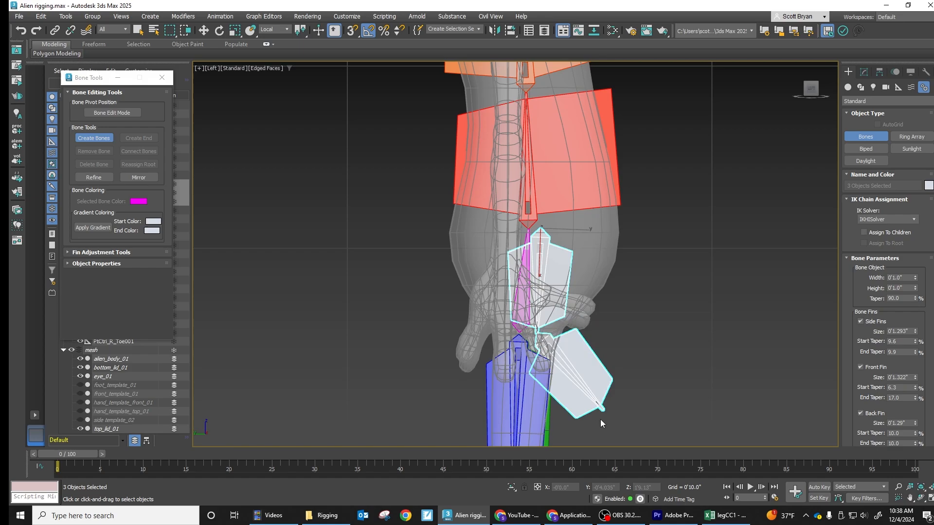
pyautogui.rightClick(538, 435)
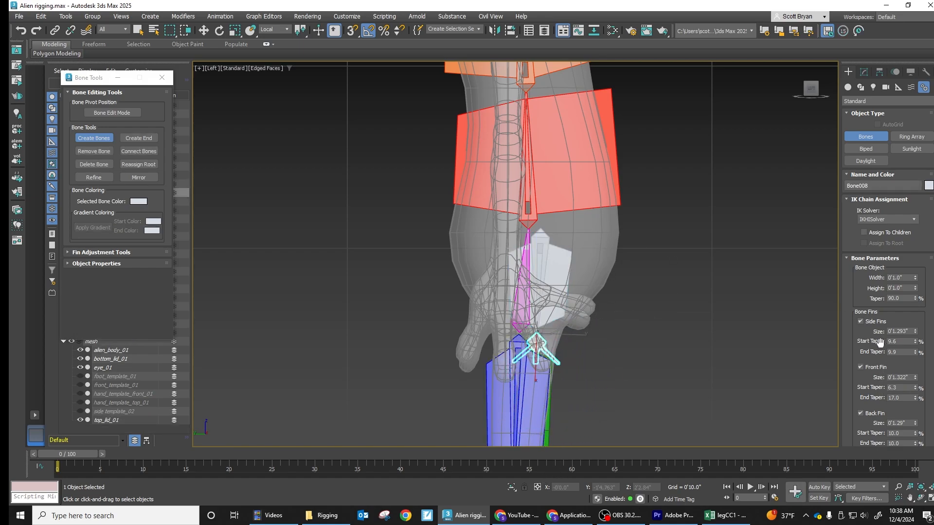
# - Turn off the side, front and back fins on the new pelvis chain's end bone
pyautogui.click(860, 368)
pyautogui.click(860, 414)
pyautogui.click(863, 72)
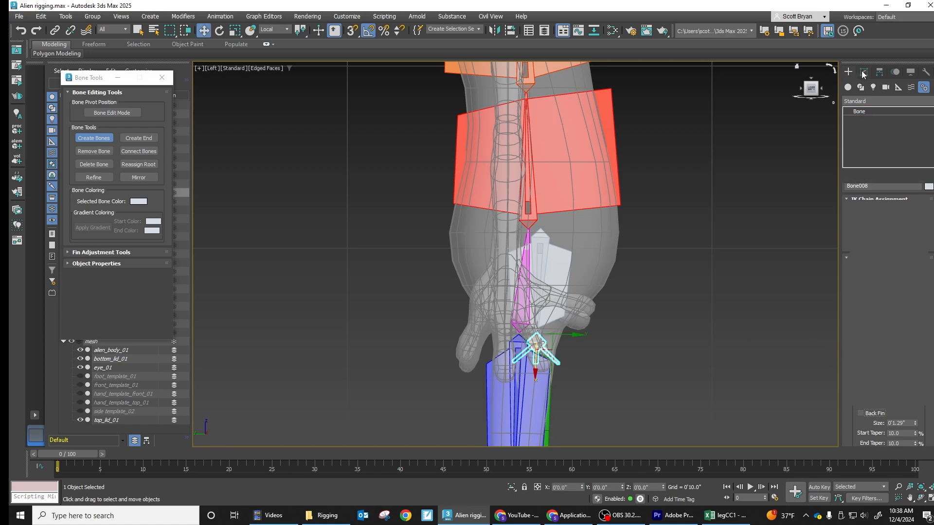
pyautogui.click(860, 305)
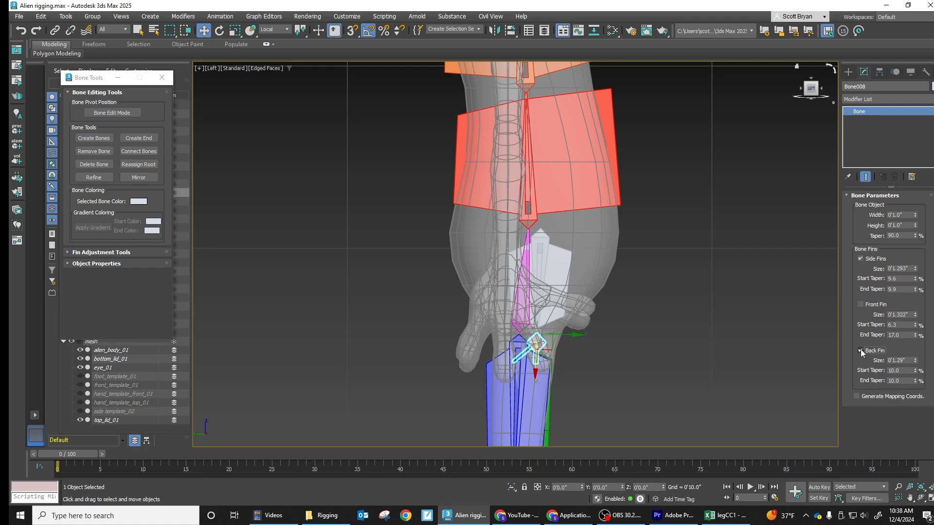
pyautogui.click(859, 351)
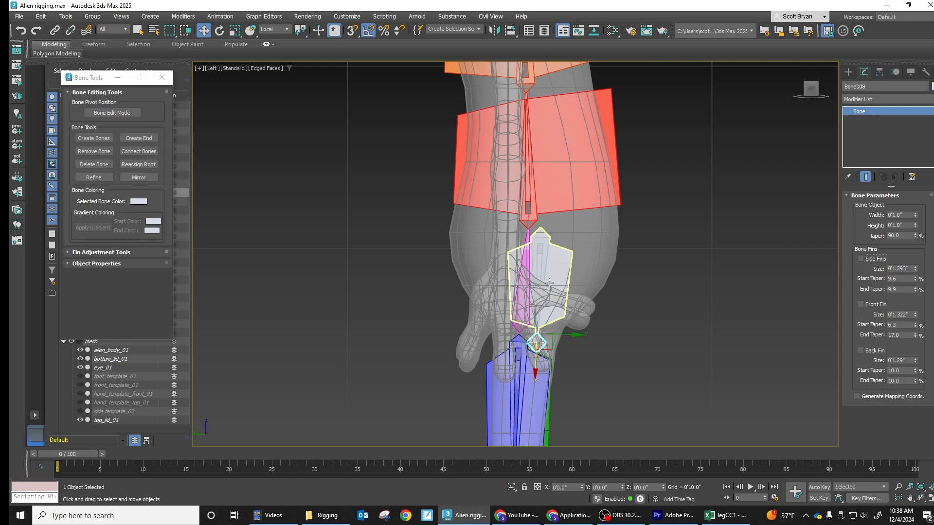
# - Align the new pelvis bone to the base of the lower spine bone
pyautogui.click(535, 263)
pyautogui.scroll(3, 531, 261)
pyautogui.scroll(2, 564, 217)
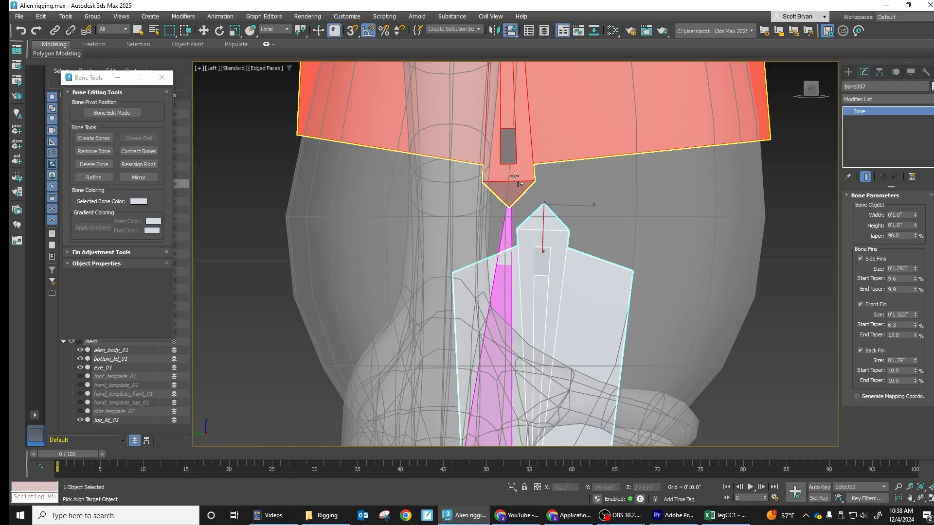
pyautogui.click(509, 203)
# - Align the pelvis end bone to the right thigh bone on X position only, pivot point to pivot point
pyautogui.moveTo(636, 253); pyautogui.dragTo(676, 114, button='middle')
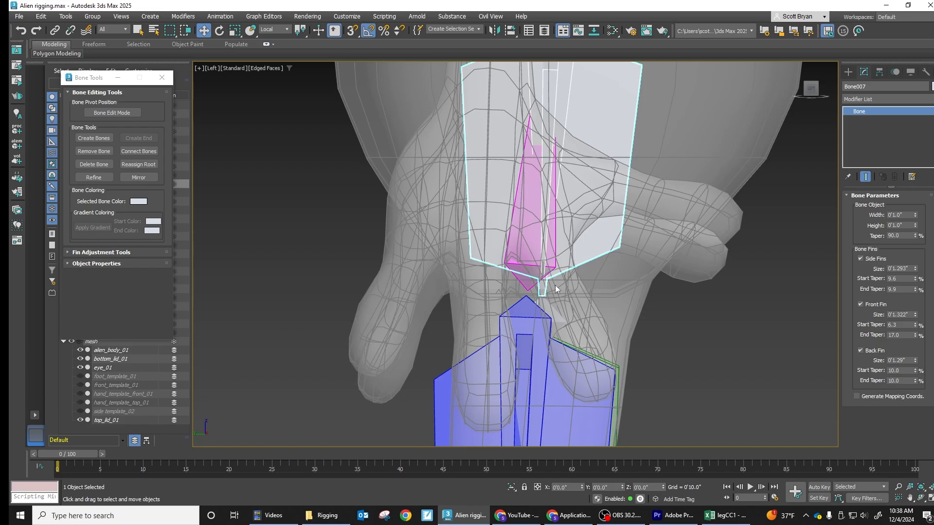
pyautogui.click(552, 315)
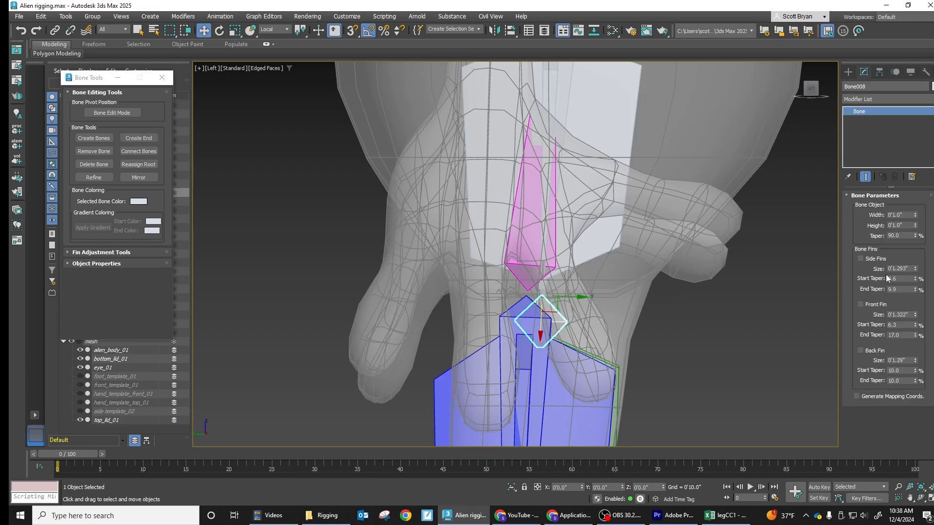
pyautogui.keyDown('alt'); pyautogui.moveTo(832, 282); pyautogui.dragTo(726, 284, button='middle'); pyautogui.keyUp('alt')
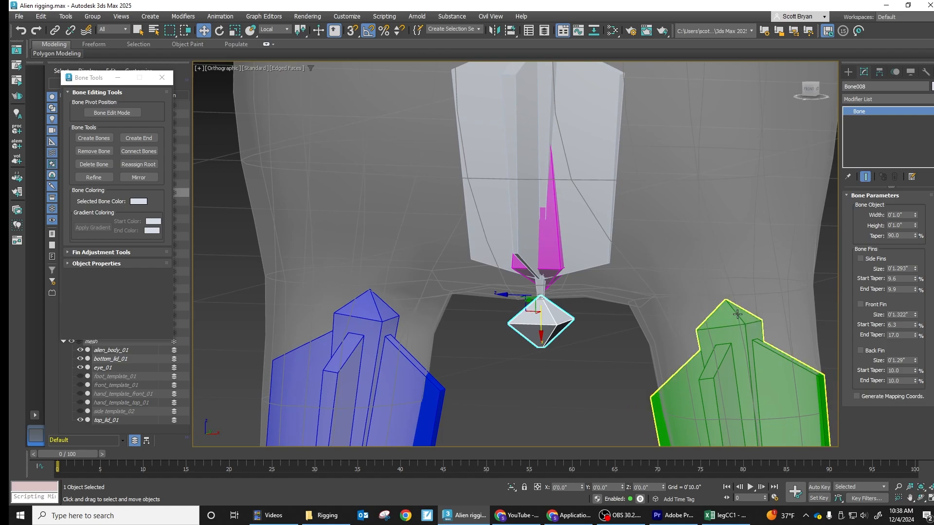
pyautogui.hotkey('alt', 'a')
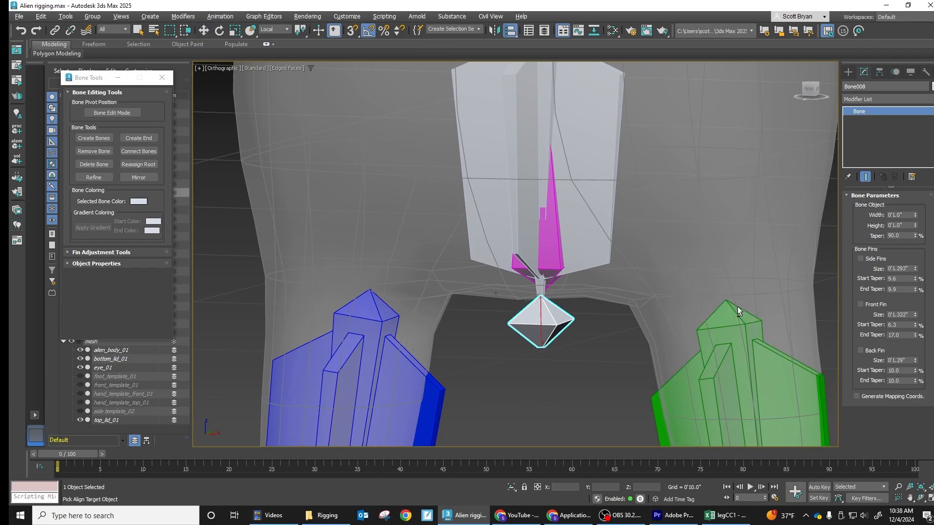
pyautogui.click(729, 334)
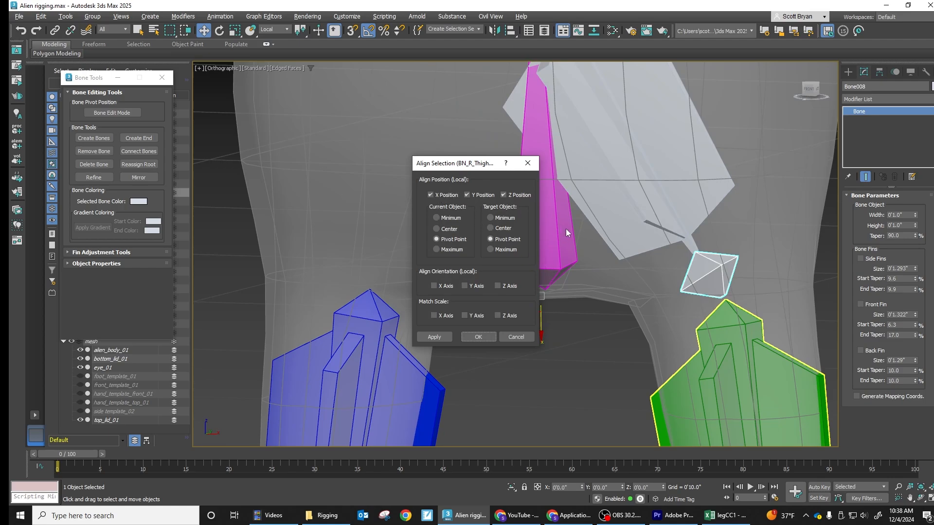
pyautogui.click(483, 195)
pyautogui.click(510, 196)
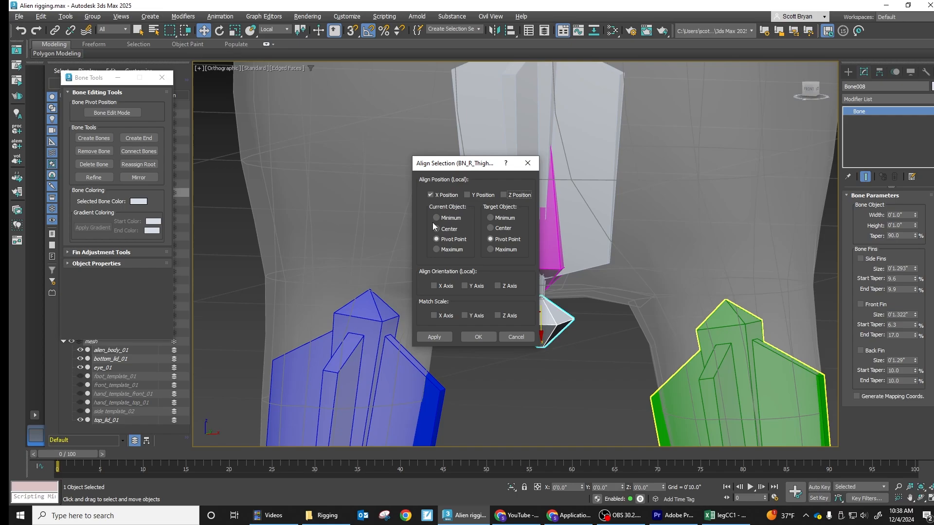
pyautogui.click(478, 337)
# - Align the magenta root bone to the left thigh bone on X position only, pivot point to pivot point
pyautogui.keyDown('alt'); pyautogui.moveTo(489, 332); pyautogui.dragTo(576, 332, button='middle'); pyautogui.keyUp('alt')
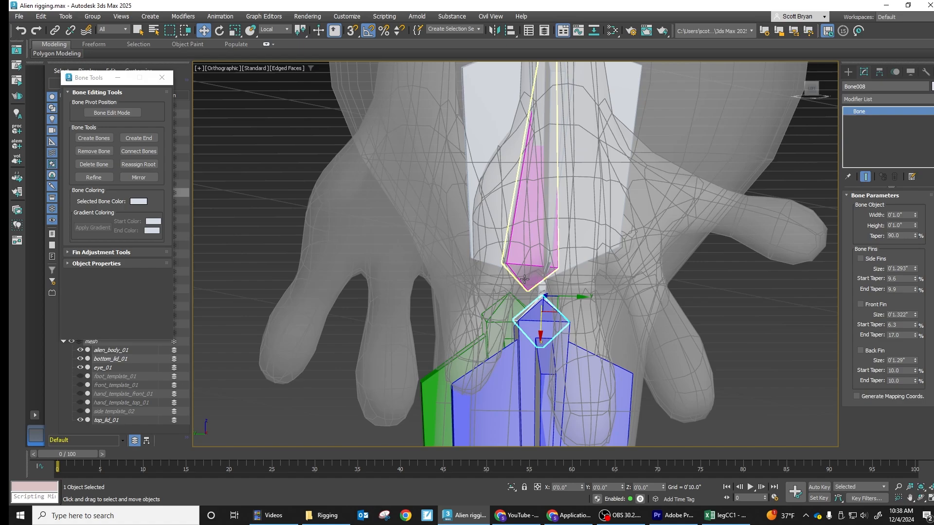
pyautogui.click(534, 276)
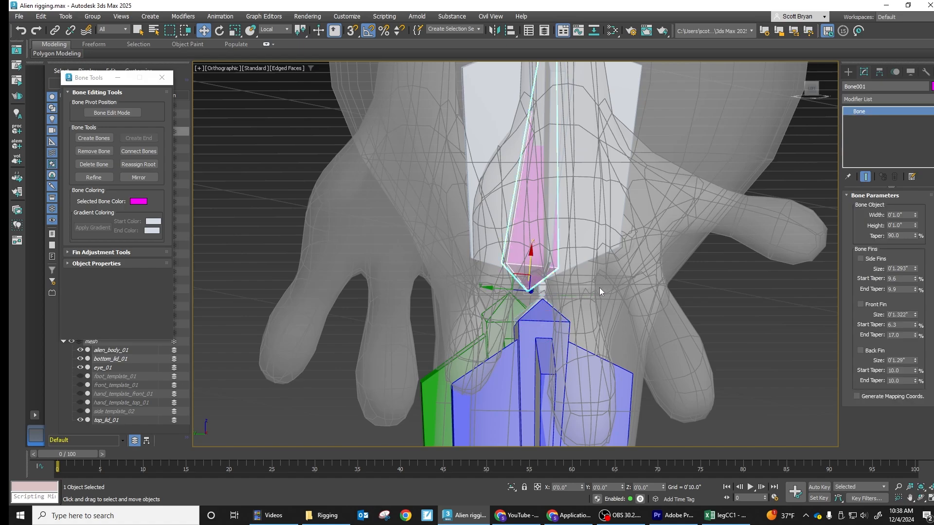
pyautogui.hotkey('alt', 'a')
pyautogui.click(541, 316)
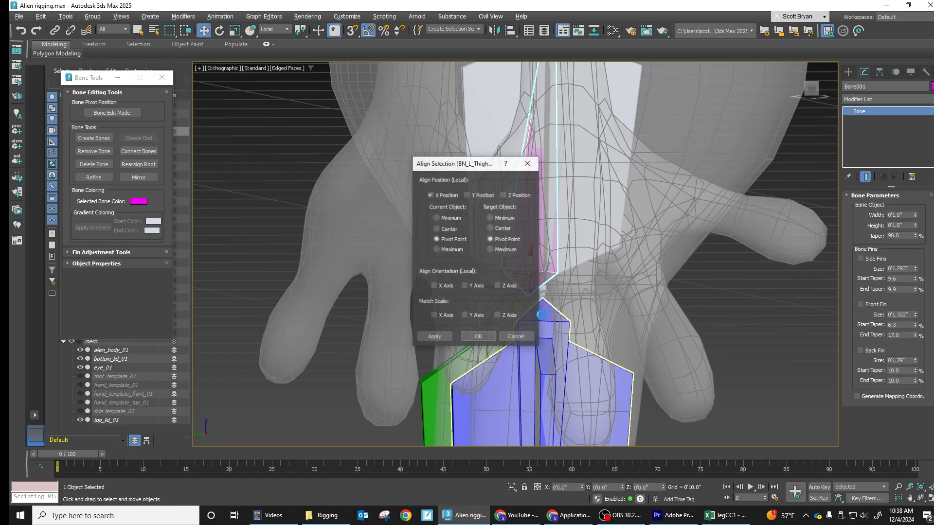
pyautogui.click(475, 337)
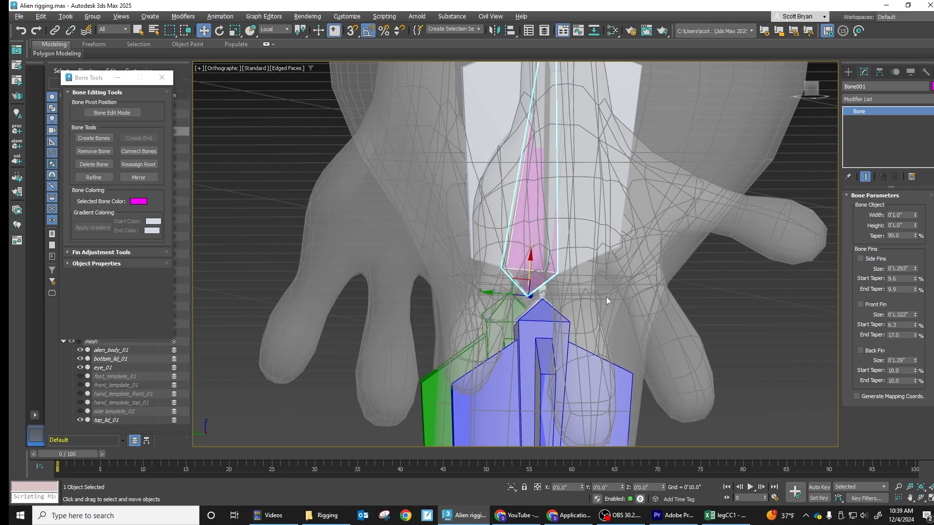
# - Color the pelvis bone cyan with RGB 0, 255, 255
pyautogui.press('l')
pyautogui.scroll(5, 518, 325)
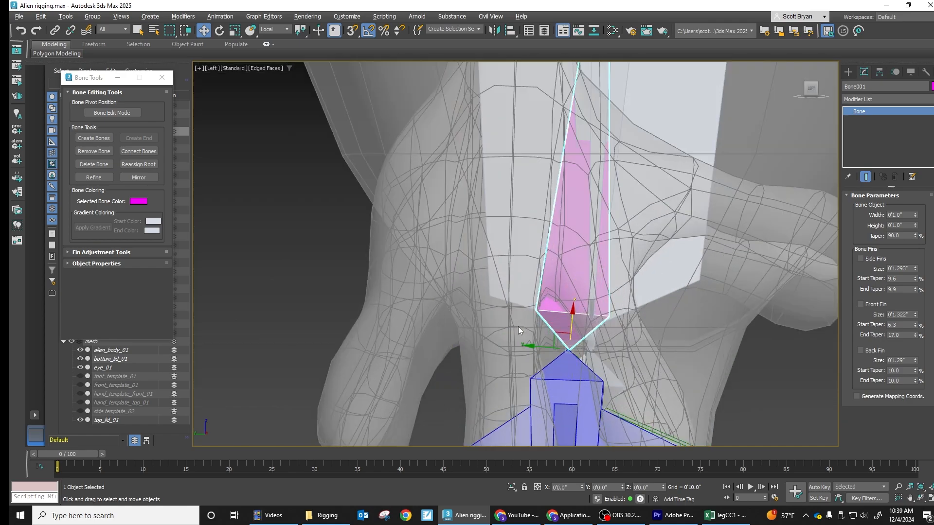
pyautogui.scroll(2, 582, 351)
pyautogui.moveTo(582, 351); pyautogui.dragTo(546, 265, button='middle')
pyautogui.scroll(-4, 585, 242)
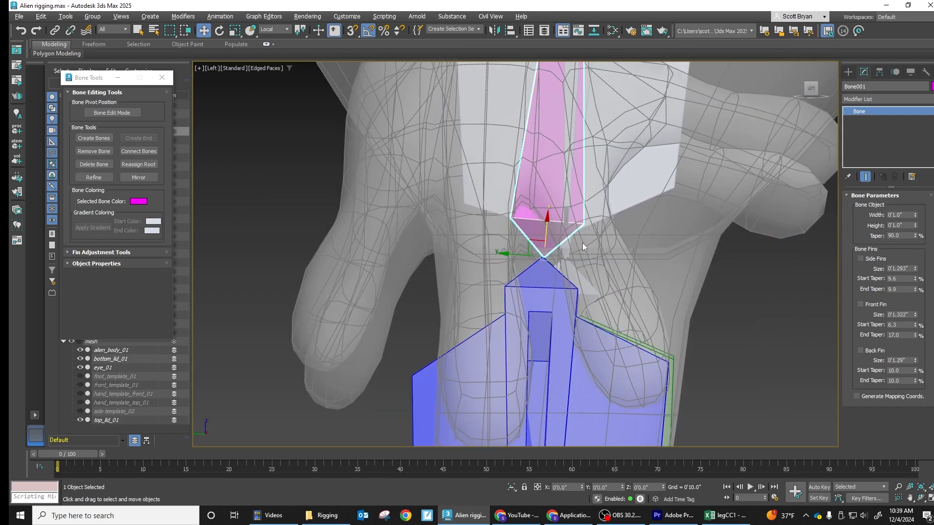
pyautogui.keyDown('alt'); pyautogui.moveTo(660, 208); pyautogui.dragTo(699, 406, button='middle'); pyautogui.keyUp('alt')
pyautogui.click(631, 142)
pyautogui.scroll(-3, 693, 358)
pyautogui.moveTo(667, 353); pyautogui.dragTo(683, 259, button='middle')
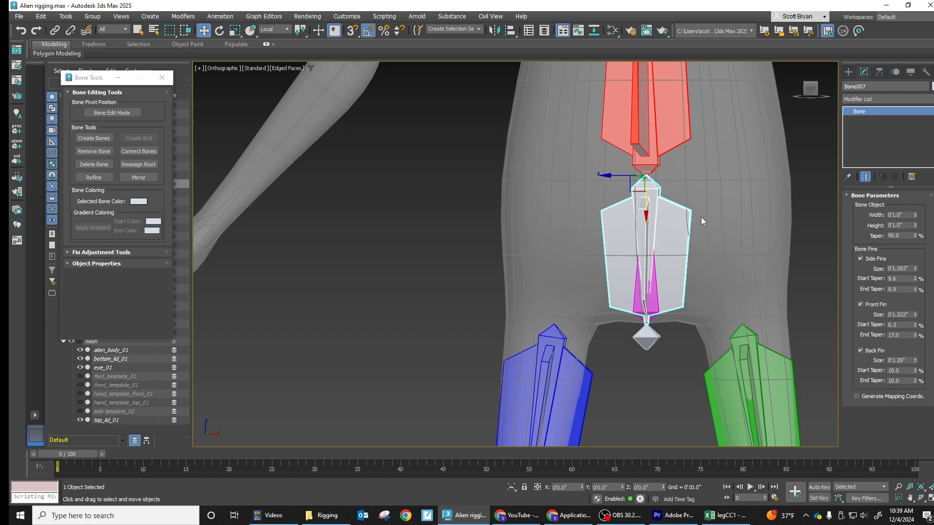
pyautogui.click(137, 200)
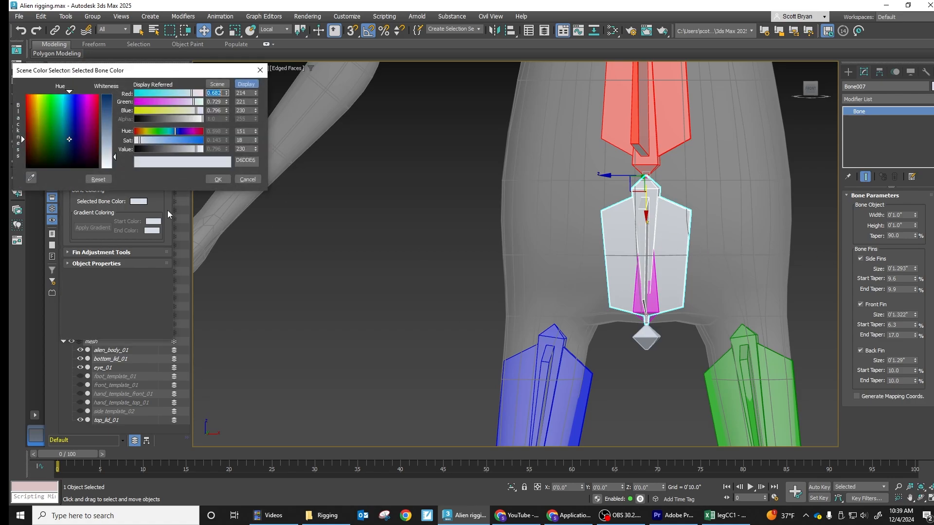
pyautogui.moveTo(169, 141); pyautogui.dragTo(210, 148)
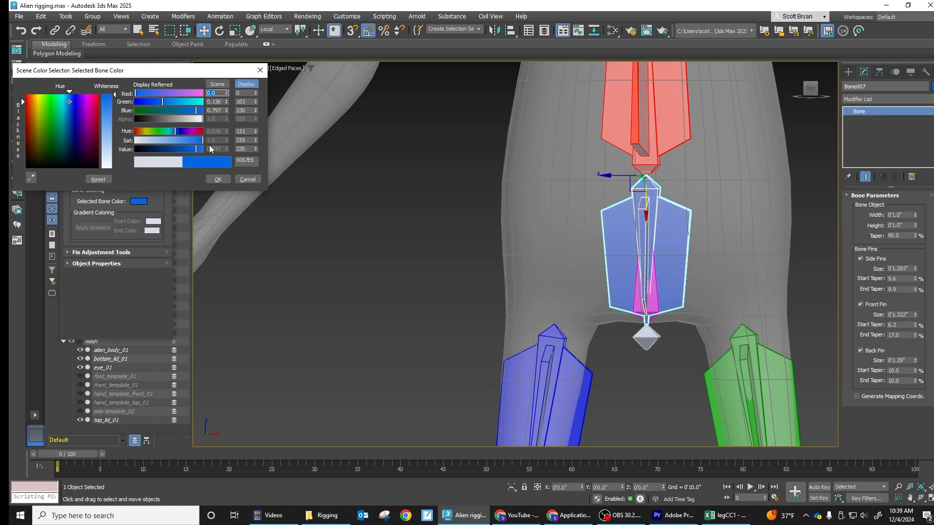
pyautogui.moveTo(153, 131); pyautogui.dragTo(218, 155)
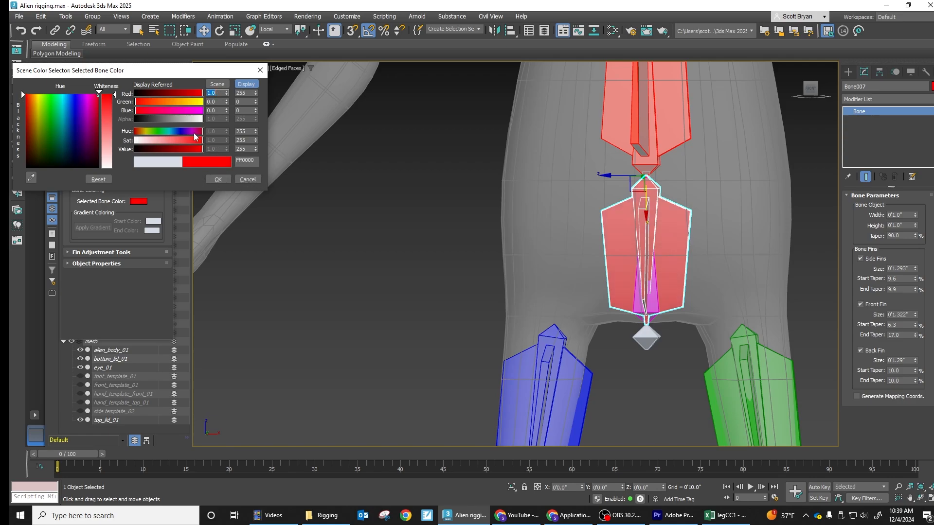
pyautogui.moveTo(198, 134); pyautogui.dragTo(169, 136)
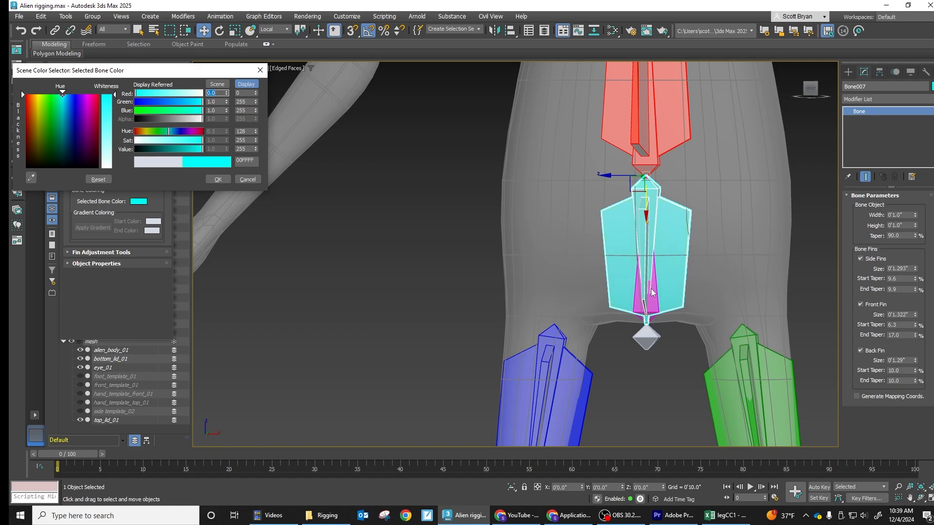
pyautogui.click(220, 179)
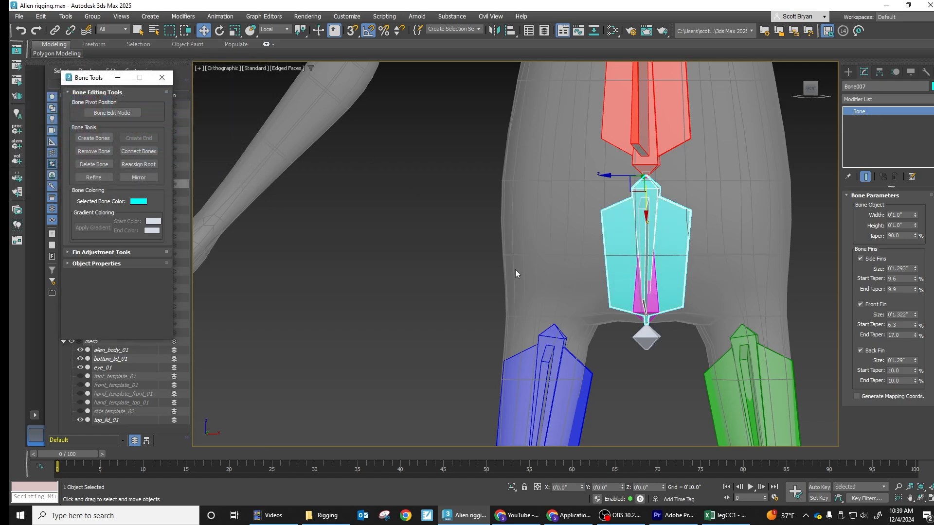
# - Color the pelvis end bone cyan with RGB 0, 221, 230
pyautogui.click(647, 337)
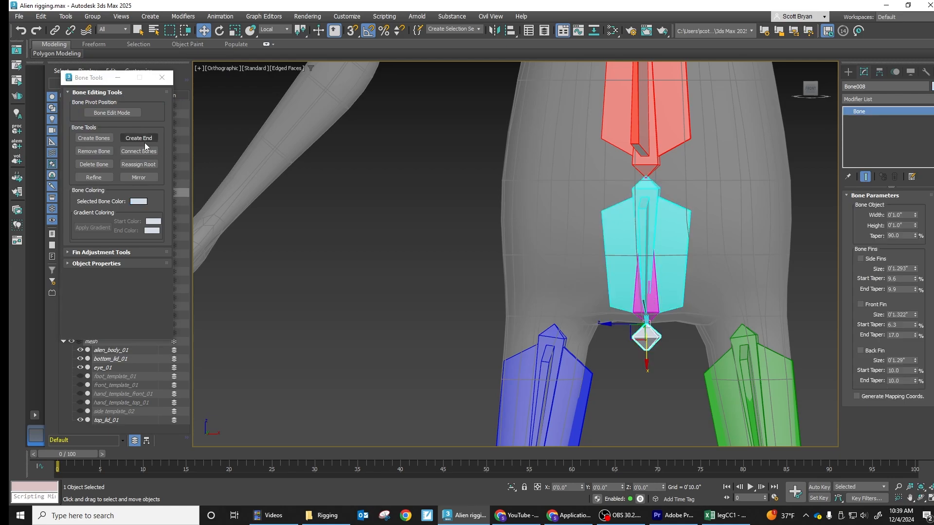
pyautogui.click(146, 201)
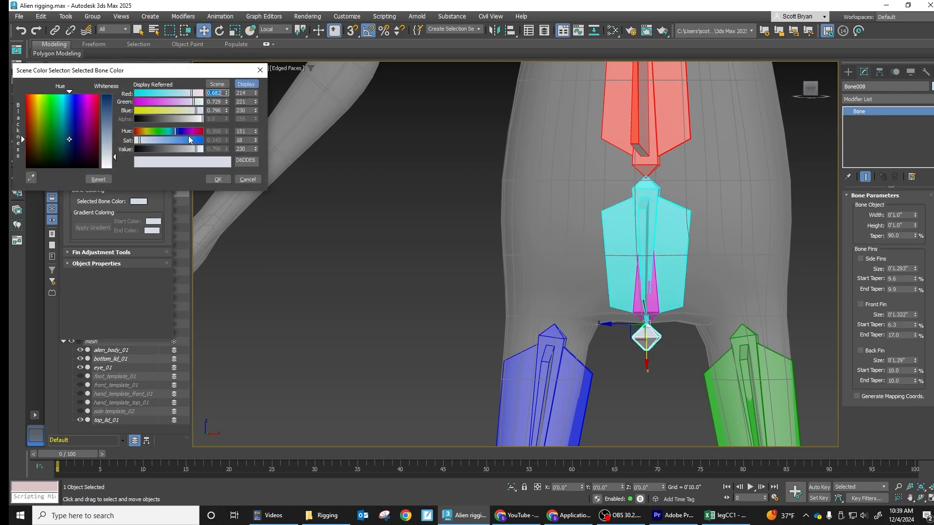
pyautogui.moveTo(151, 98); pyautogui.dragTo(136, 97)
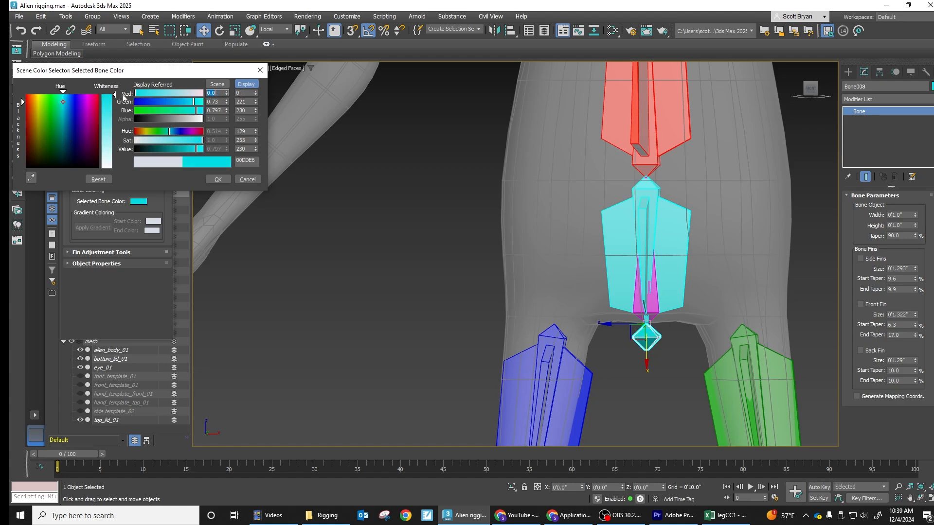
pyautogui.click(217, 179)
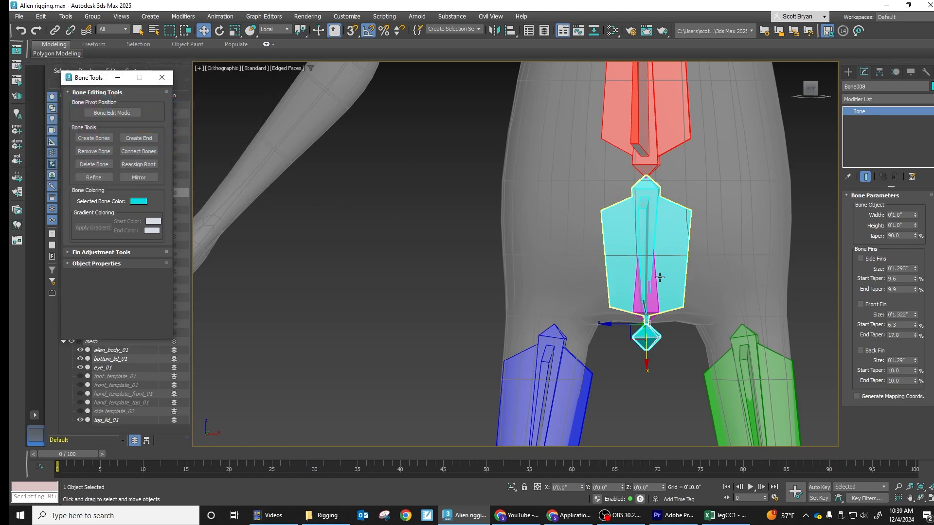
# - Fit the pelvis bone's front fin to the body from the side, with size 4.456", start taper -10.5% and end taper 45.9%
pyautogui.click(681, 292)
pyautogui.moveTo(723, 269); pyautogui.dragTo(732, 342, button='middle')
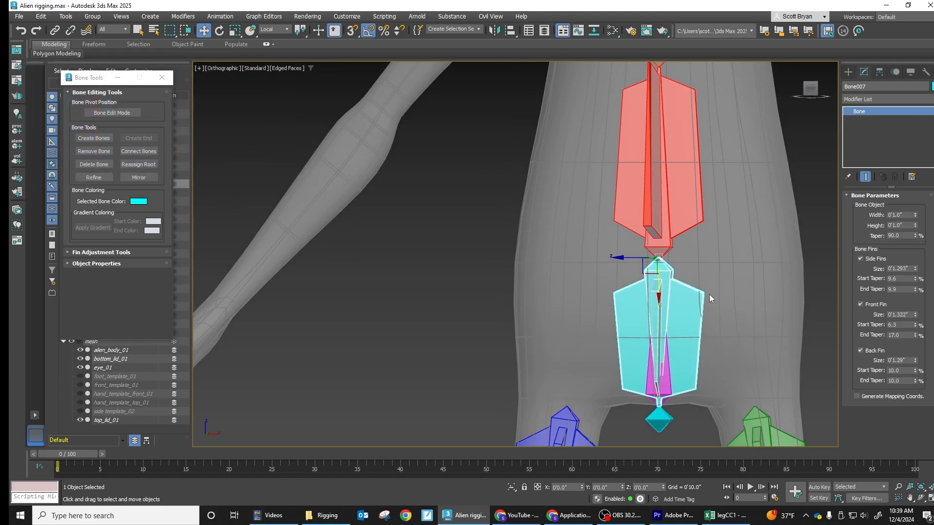
pyautogui.moveTo(709, 294); pyautogui.dragTo(655, 242, button='middle')
pyautogui.press('l')
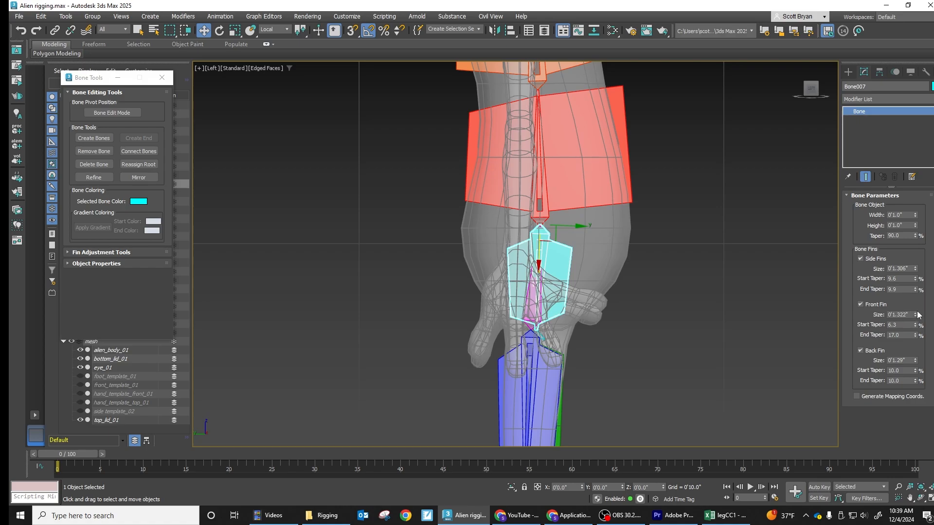
pyautogui.moveTo(916, 319); pyautogui.dragTo(932, 199)
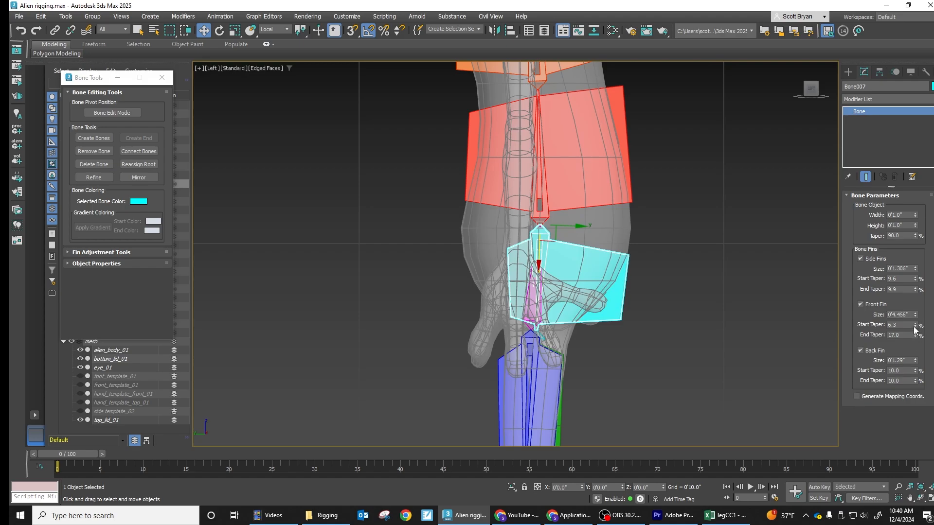
pyautogui.moveTo(915, 326); pyautogui.dragTo(893, 410)
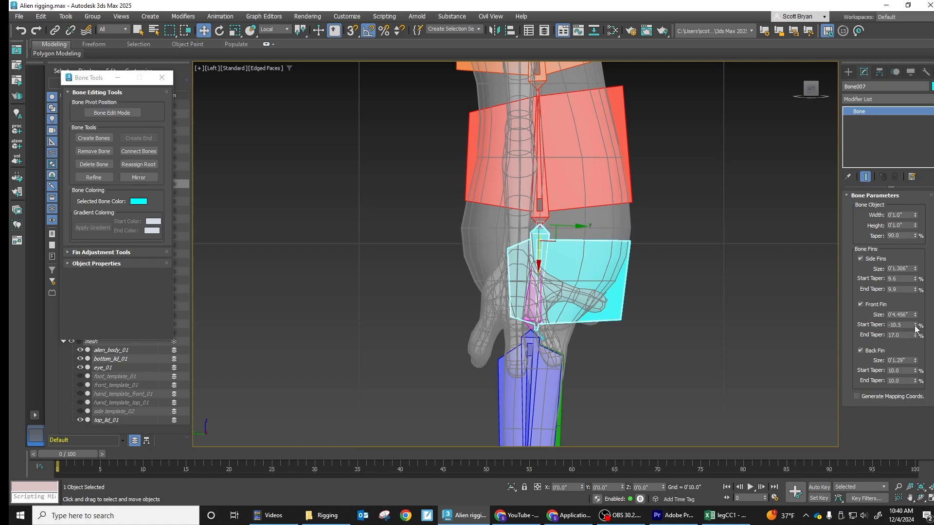
pyautogui.moveTo(915, 336); pyautogui.dragTo(910, 194)
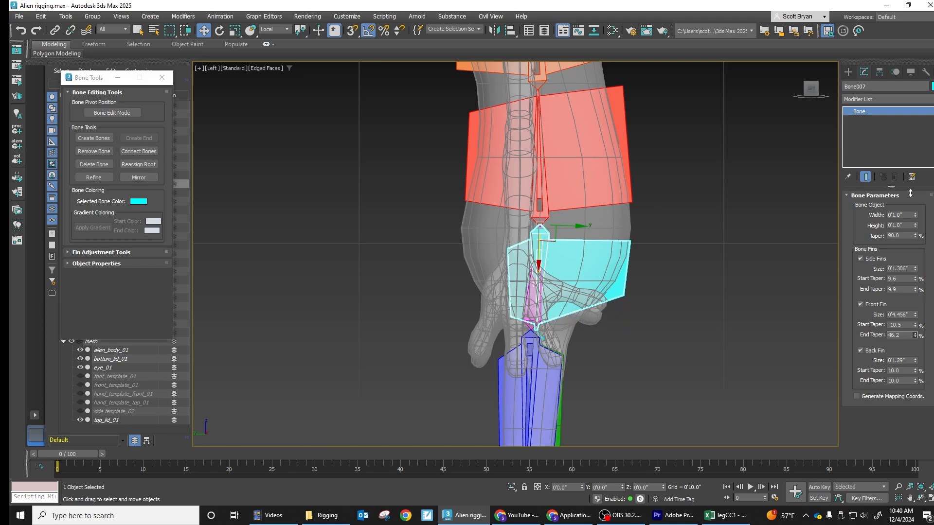
# - Set the lower spine bone's back fin to start taper -11.3% and end taper -3.8%
pyautogui.click(585, 178)
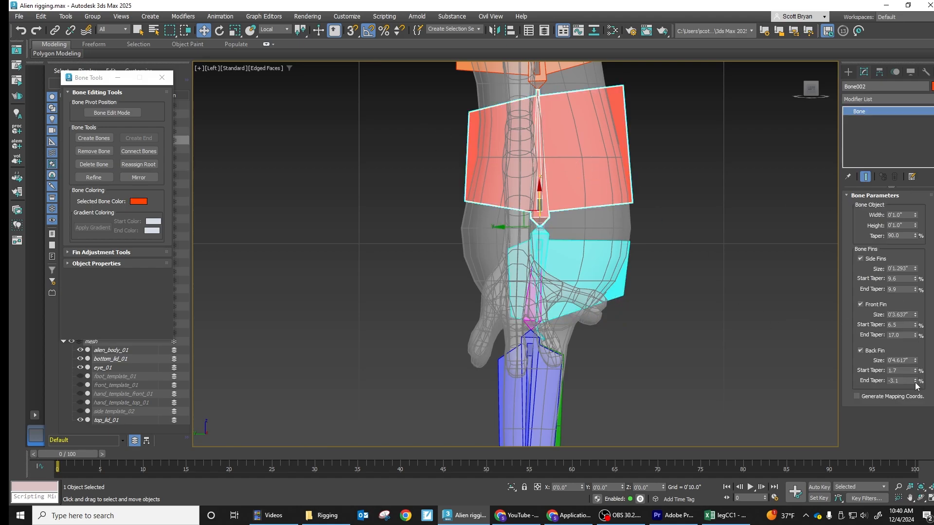
pyautogui.moveTo(915, 382); pyautogui.dragTo(912, 432)
# - Set the pelvis bone's back fin to size 3.662", start taper -4.4% and end taper 34.8%
pyautogui.click(523, 266)
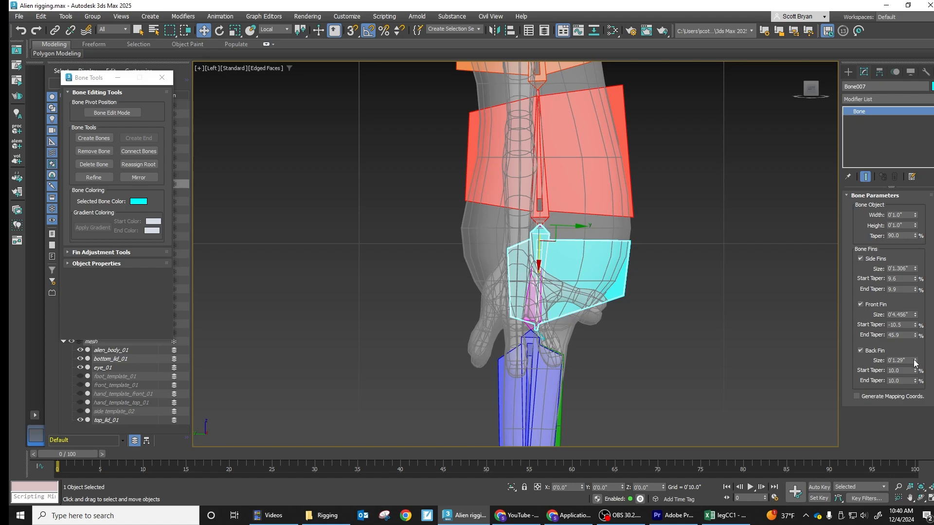
pyautogui.moveTo(916, 362); pyautogui.dragTo(914, 270)
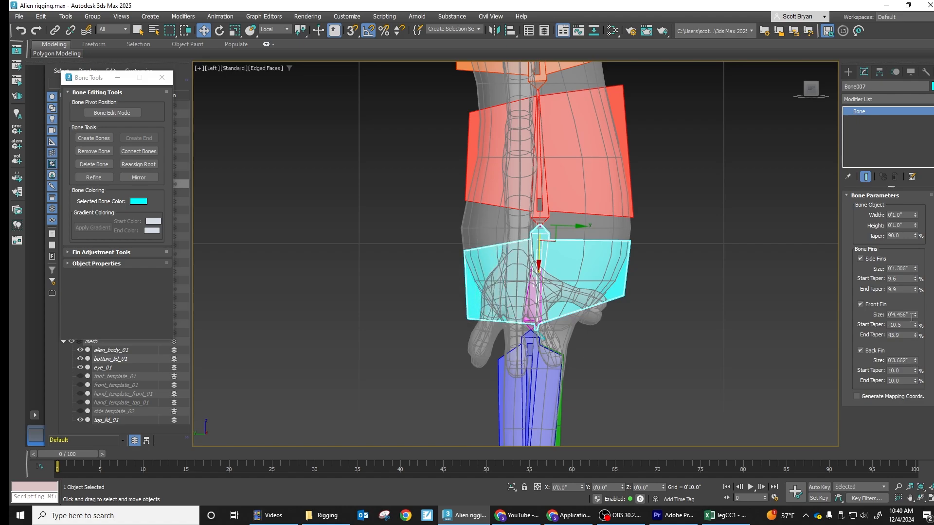
pyautogui.moveTo(918, 385); pyautogui.dragTo(929, 315)
pyautogui.moveTo(917, 371); pyautogui.dragTo(900, 436)
# - Align the pelvis end bone to the left thigh bone on X position only, pivot point to pivot point
pyautogui.moveTo(670, 280); pyautogui.dragTo(676, 257, button='middle')
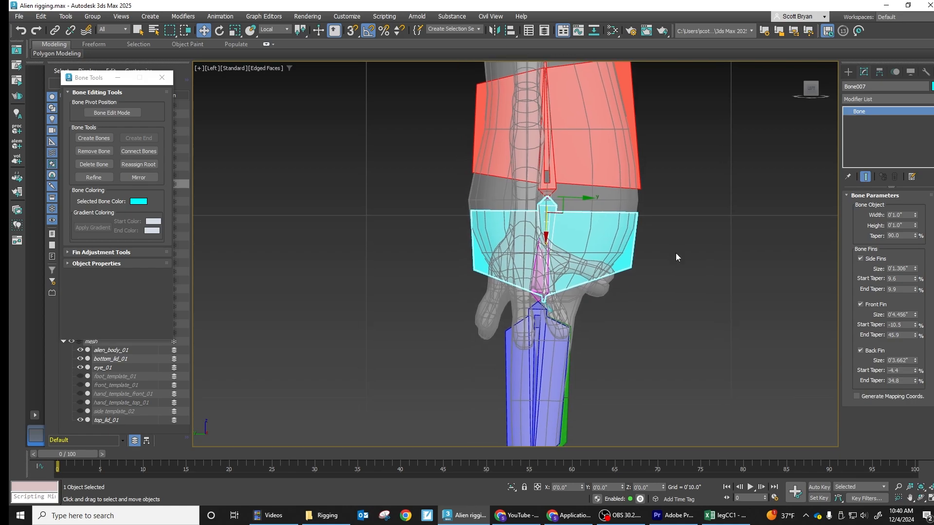
pyautogui.scroll(6, 577, 300)
pyautogui.moveTo(538, 253); pyautogui.dragTo(599, 246, button='middle')
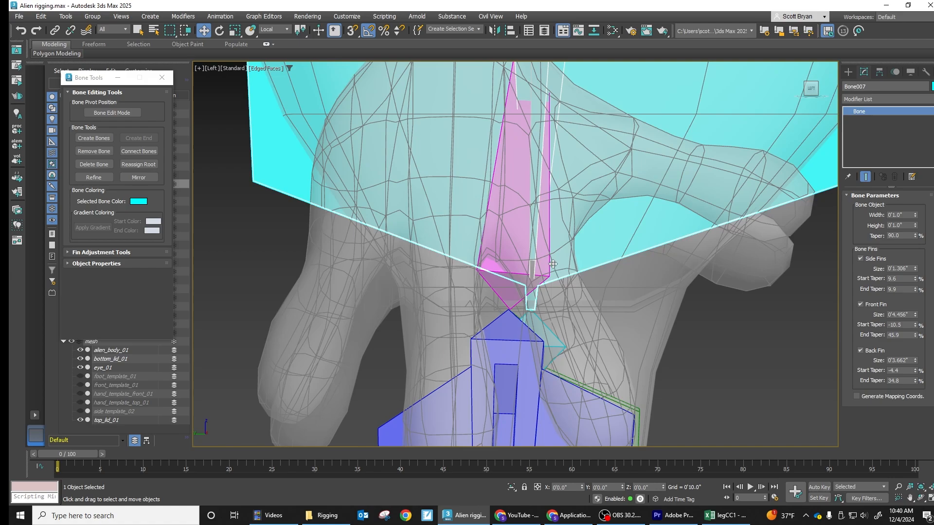
pyautogui.scroll(-5, 666, 323)
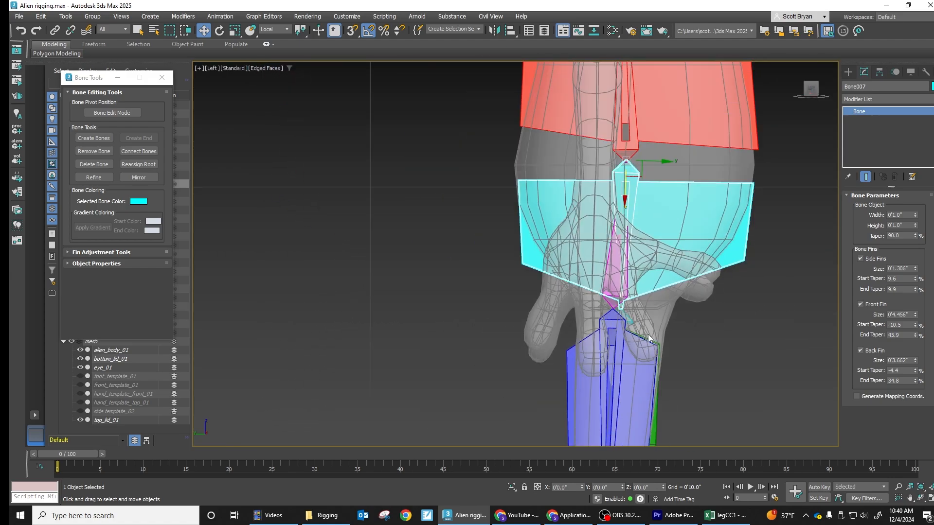
pyautogui.click(626, 321)
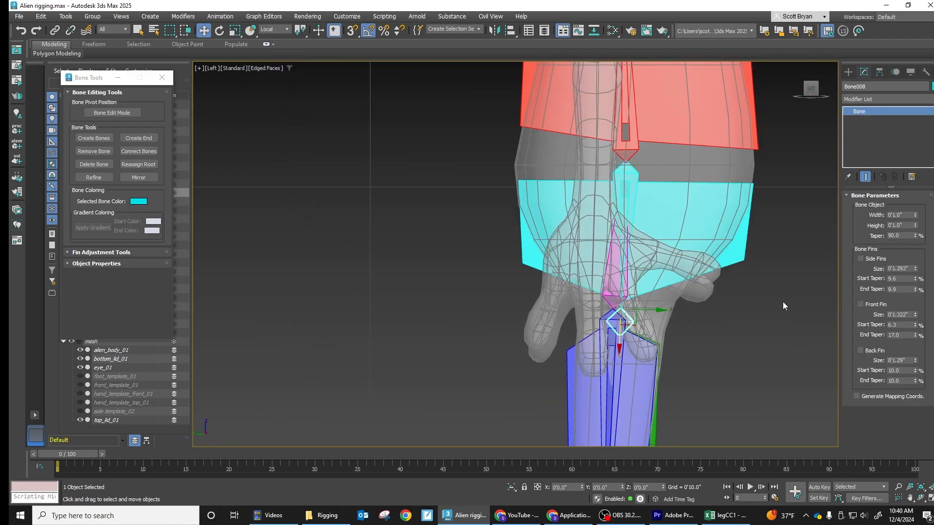
pyautogui.hotkey('alt', 'a')
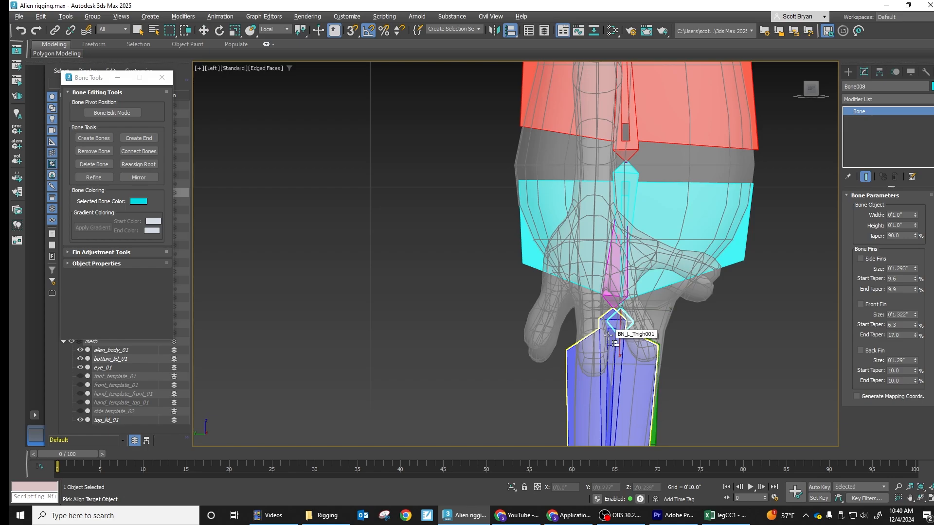
pyautogui.click(609, 334)
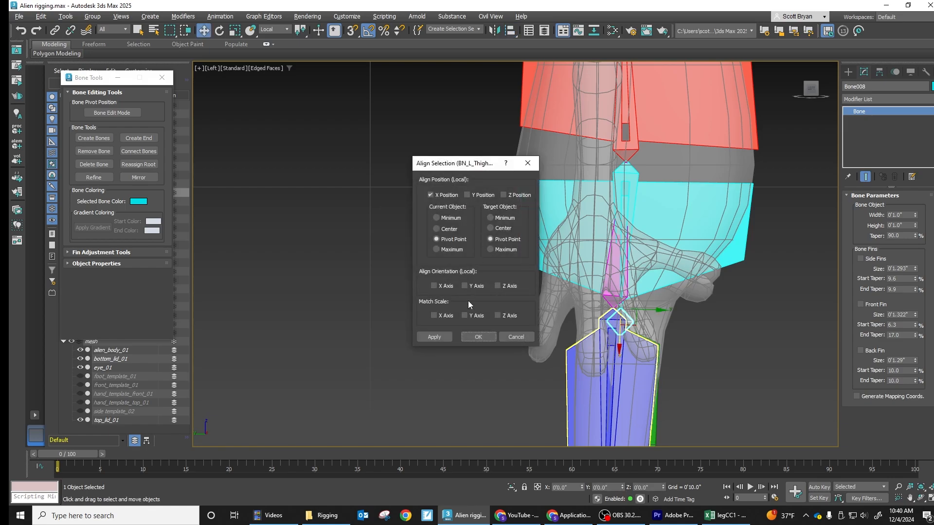
pyautogui.click(477, 337)
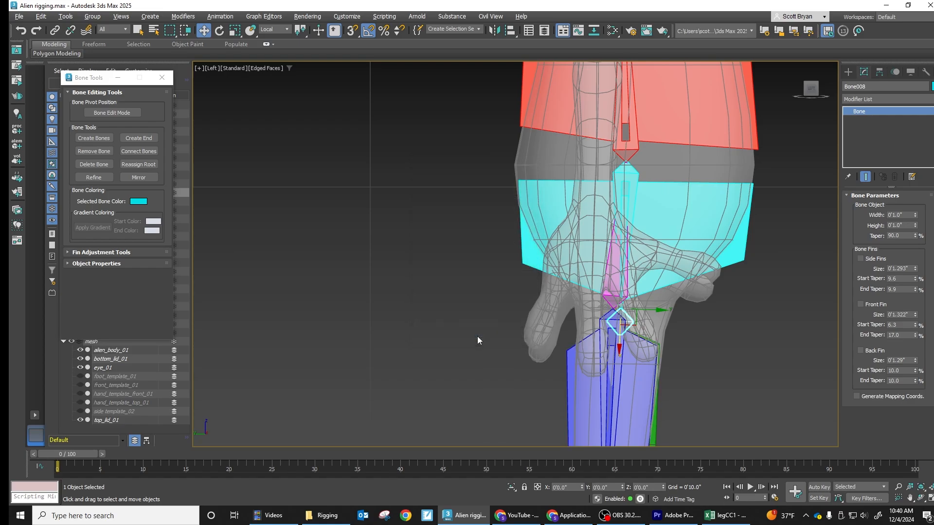
# - Set the head bone's side fin size to 4.749" to match the head's width from the front
pyautogui.moveTo(680, 230); pyautogui.dragTo(583, 267, button='middle')
pyautogui.scroll(-3, 585, 263)
pyautogui.moveTo(588, 233); pyautogui.dragTo(586, 383, button='middle')
pyautogui.scroll(-2, 585, 374)
pyautogui.click(568, 168)
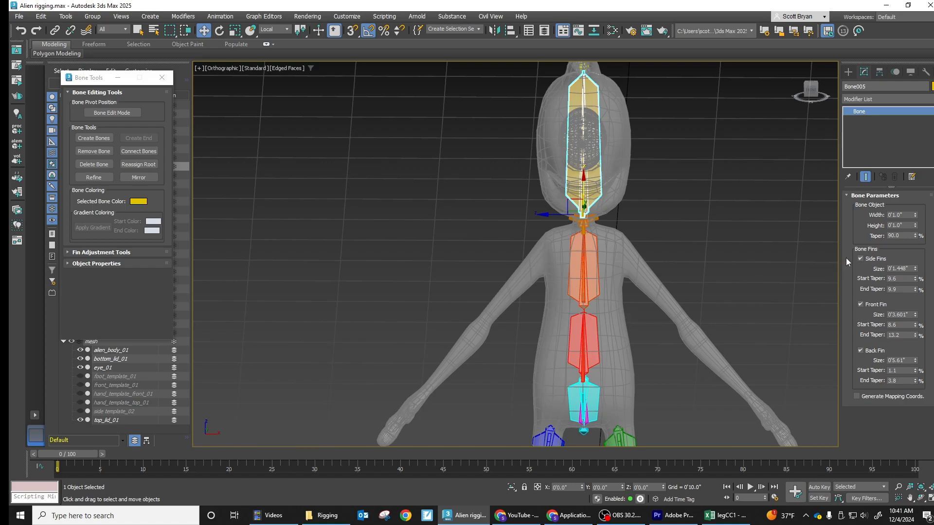
pyautogui.press('f')
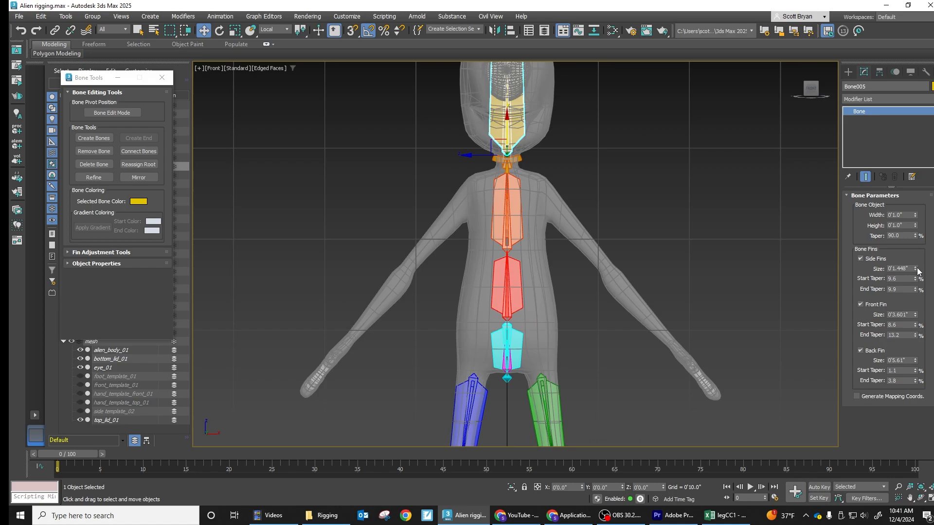
pyautogui.moveTo(915, 269); pyautogui.dragTo(915, 229)
# - Shape the neck bone's side fins with size 0.879", start taper -44.2% and end taper about 56.1%
pyautogui.moveTo(732, 230); pyautogui.dragTo(751, 268, button='middle')
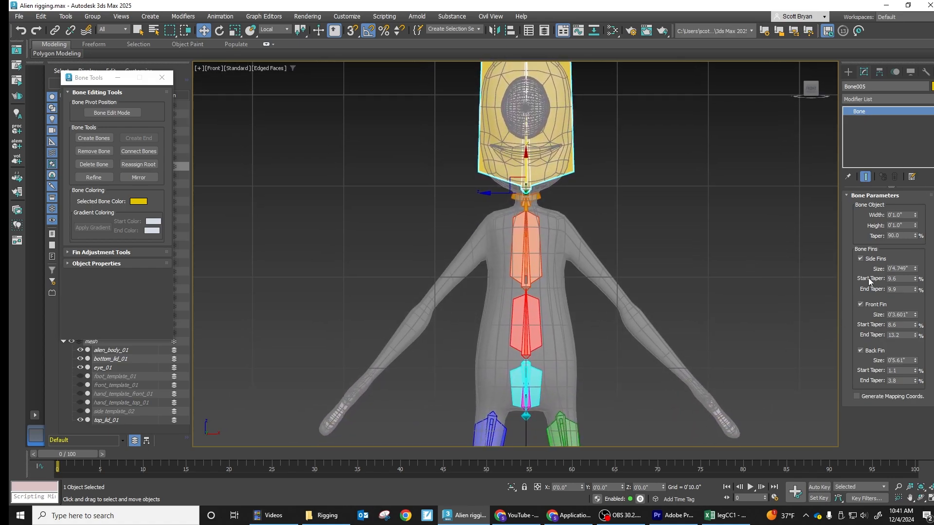
pyautogui.click(527, 199)
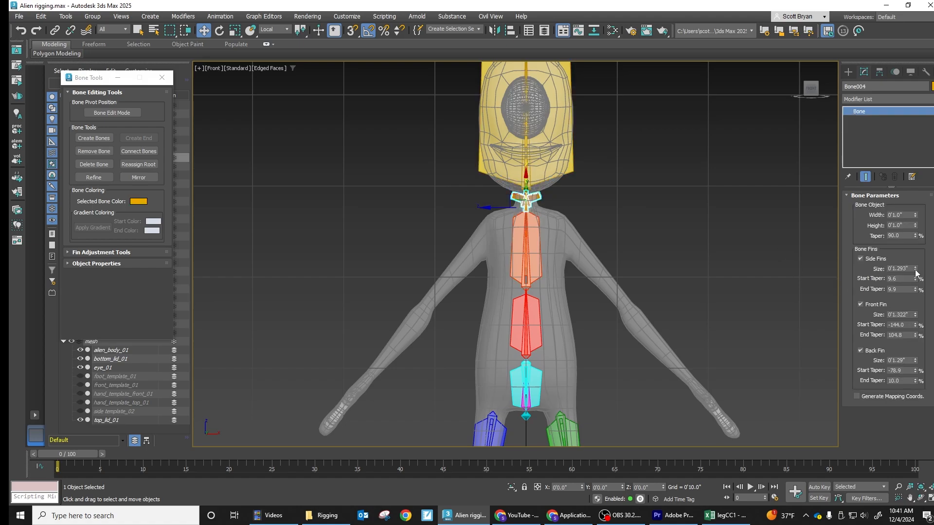
pyautogui.moveTo(915, 270); pyautogui.dragTo(917, 280)
pyautogui.moveTo(918, 298); pyautogui.dragTo(917, 384)
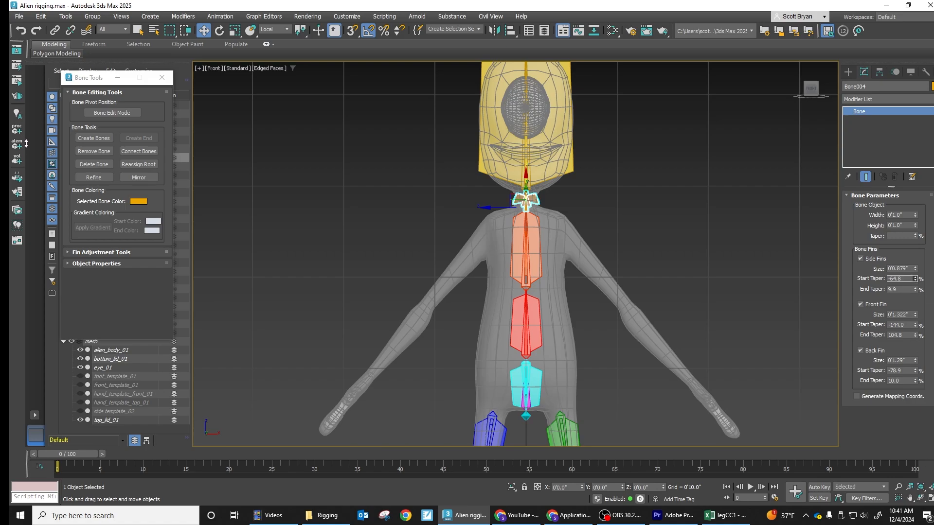
pyautogui.moveTo(915, 278); pyautogui.dragTo(915, 280)
pyautogui.moveTo(917, 341); pyautogui.dragTo(925, 188)
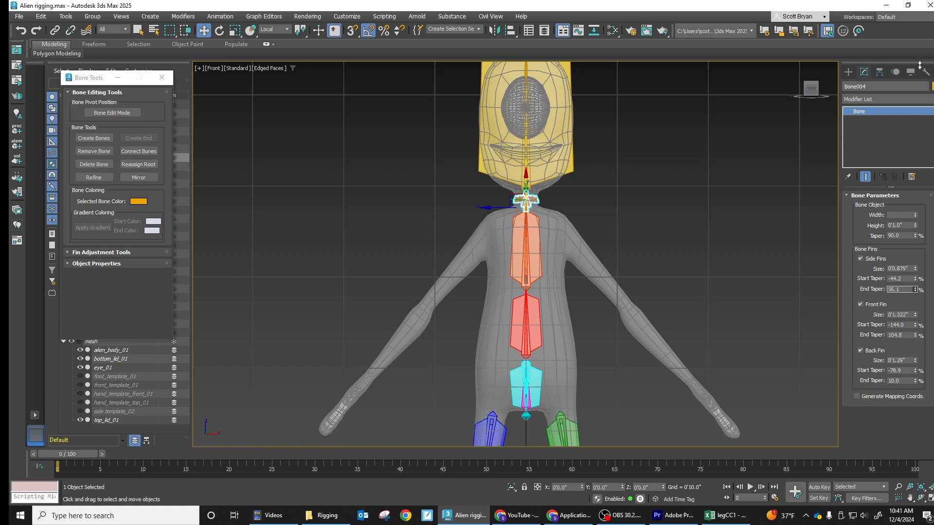
# - Enlarge the side fins of the upper and lower spine bones to nearly fill the torso's width
pyautogui.click(528, 258)
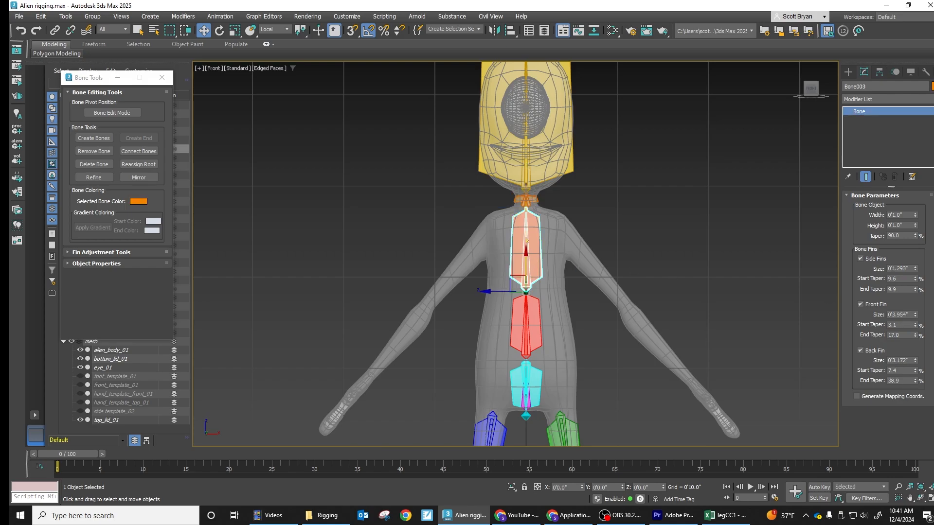
pyautogui.moveTo(917, 271); pyautogui.dragTo(932, 173)
pyautogui.click(540, 335)
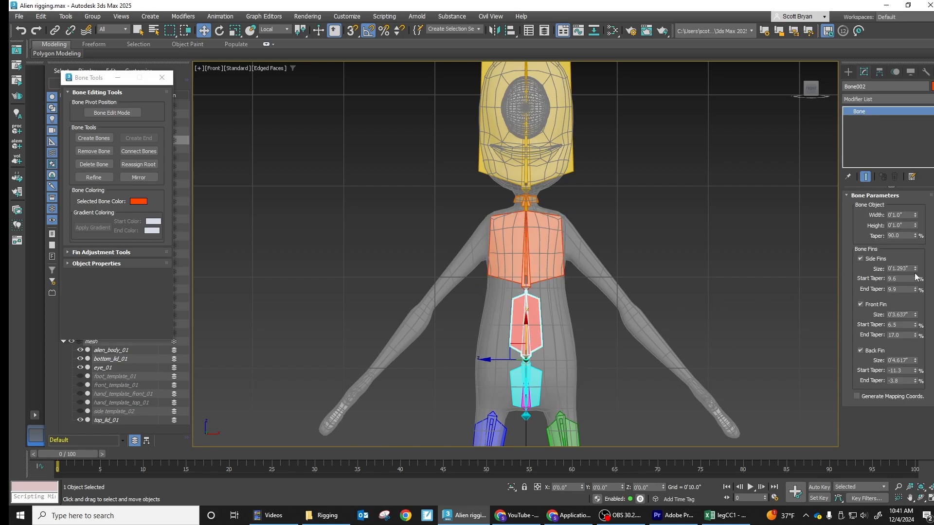
pyautogui.moveTo(917, 271); pyautogui.dragTo(926, 140)
# - Set the pelvis bone's side fin size to 5.34" to span the hips
pyautogui.click(534, 391)
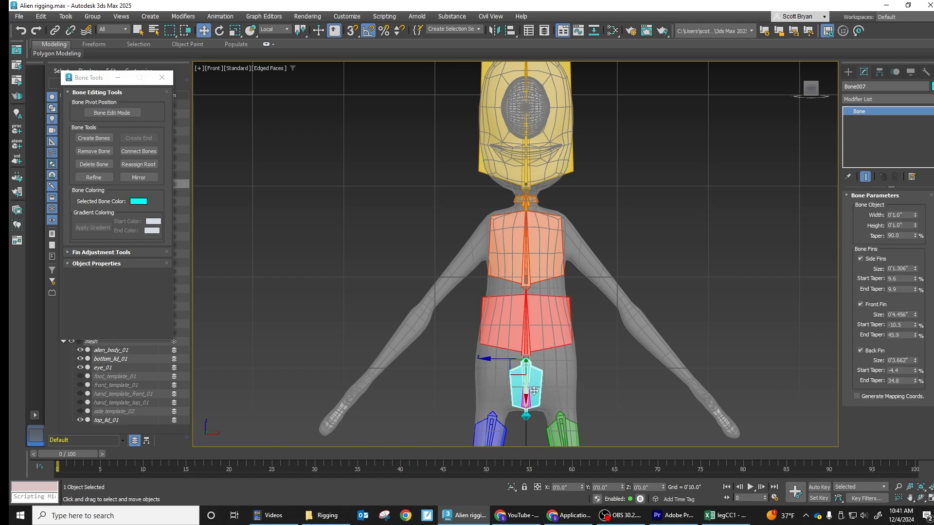
pyautogui.moveTo(917, 271); pyautogui.dragTo(926, 118)
# - Link both thigh bones and the pelvis bone to the magenta root bone as their parent, and clear the selection
pyautogui.moveTo(608, 441); pyautogui.dragTo(669, 320, button='middle')
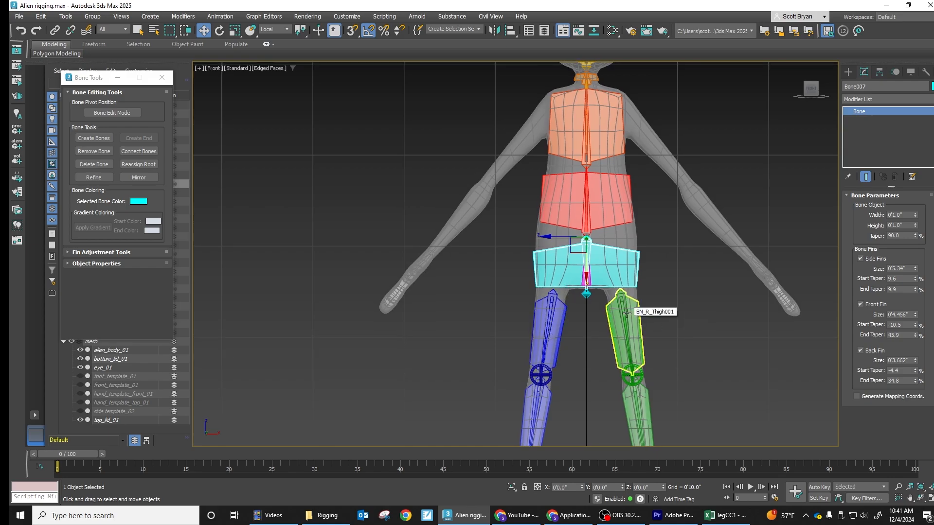
pyautogui.click(627, 313)
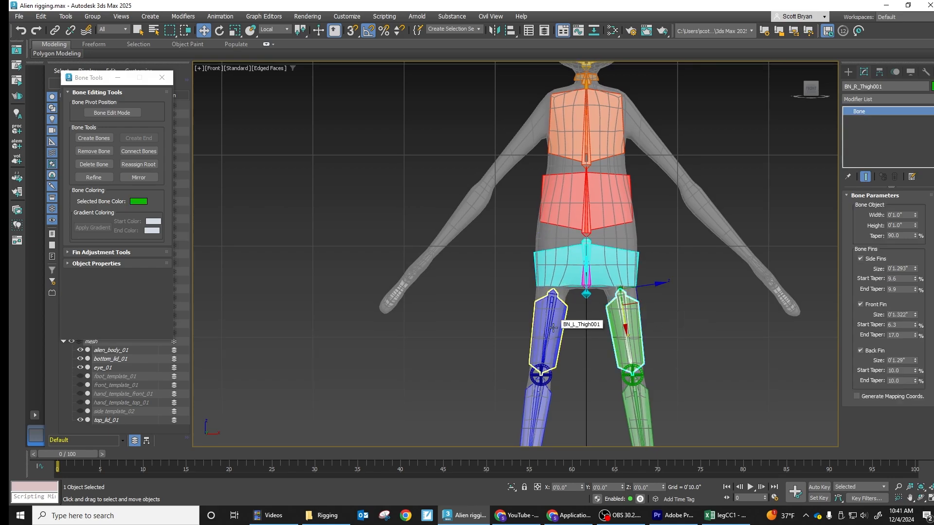
pyautogui.keyDown('ctrl'); pyautogui.click(553, 328); pyautogui.keyUp('ctrl')
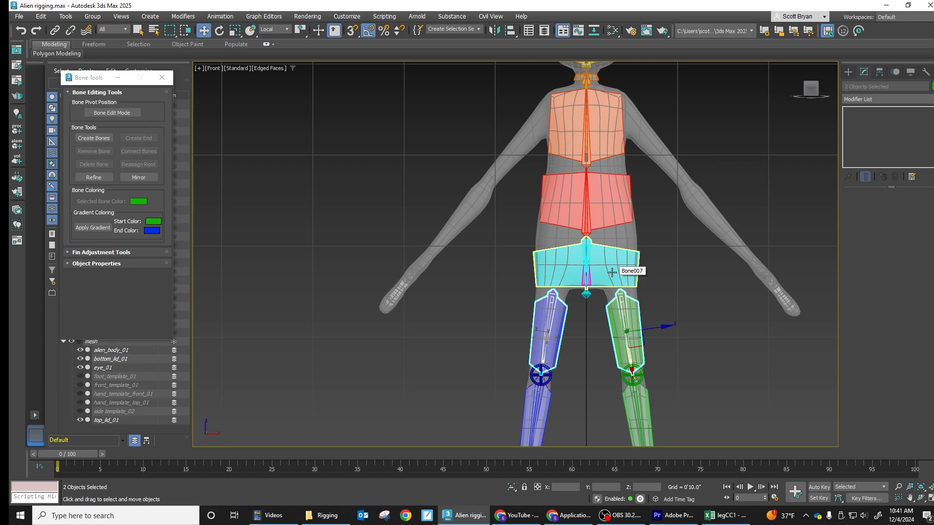
pyautogui.keyDown('ctrl'); pyautogui.click(612, 273); pyautogui.keyUp('ctrl')
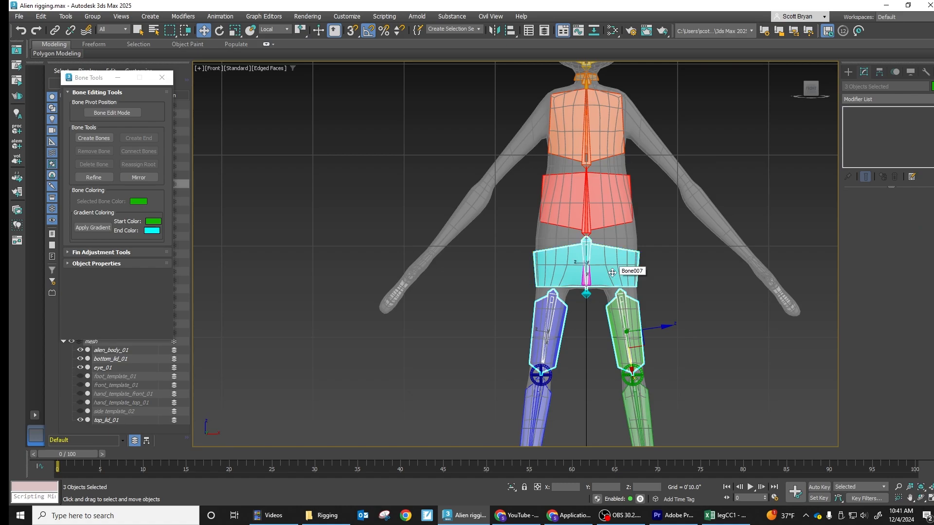
pyautogui.click(55, 30)
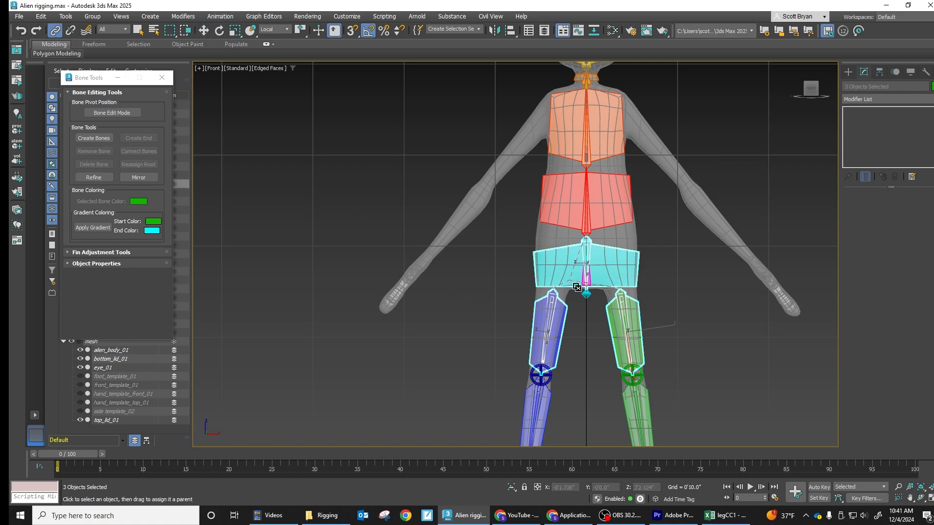
pyautogui.moveTo(577, 287); pyautogui.dragTo(583, 284)
pyautogui.click(220, 30)
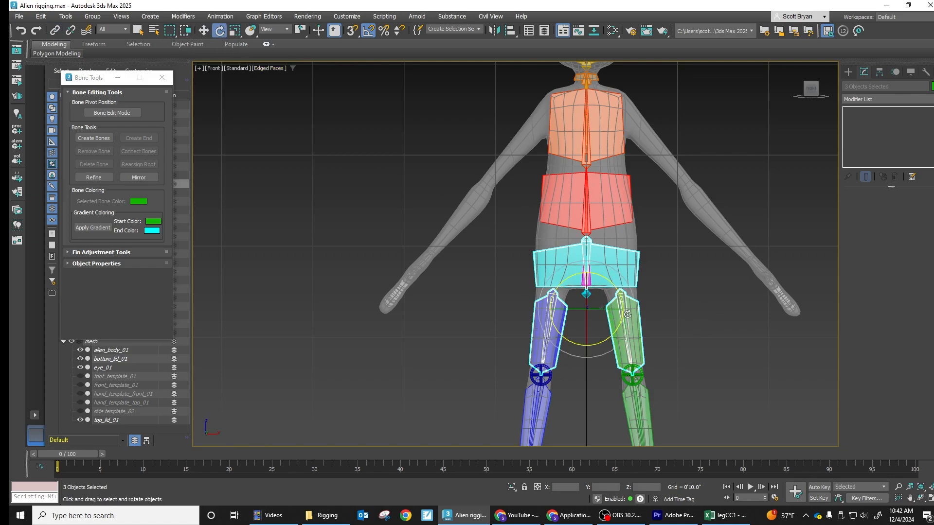
pyautogui.click(570, 369)
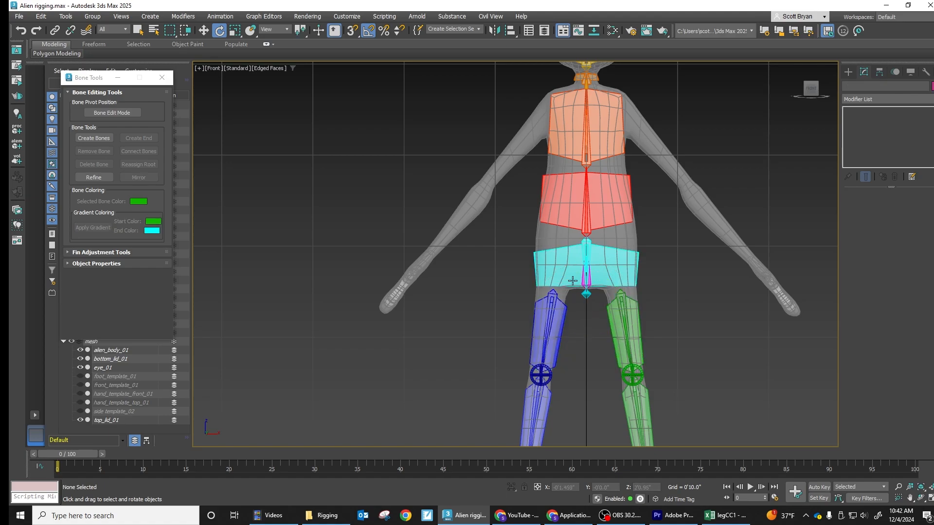
# - Test the rig's links by rotating and moving the magenta root bone with the Rotate and Move tools
pyautogui.click(584, 283)
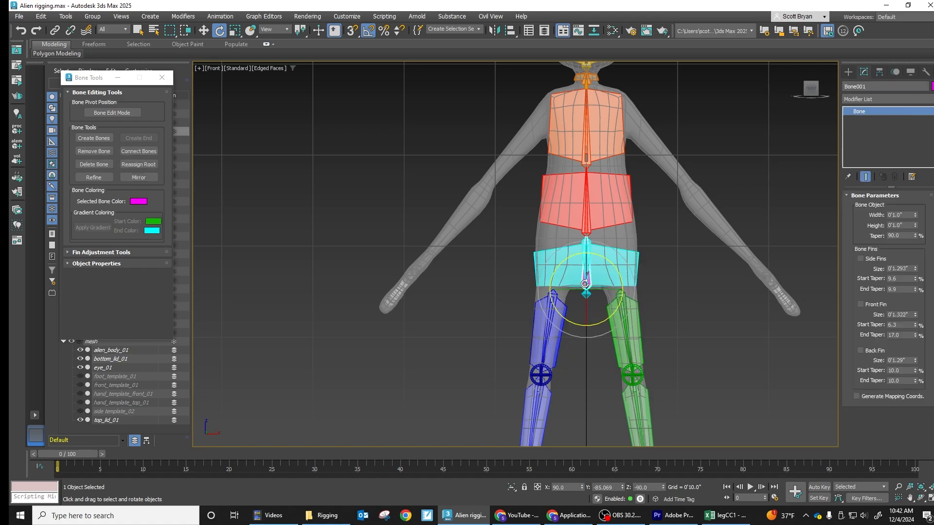
pyautogui.moveTo(600, 287)
pyautogui.mouseDown()
pyautogui.moveTo(542, 288)
pyautogui.moveTo(601, 273)
pyautogui.mouseUp()
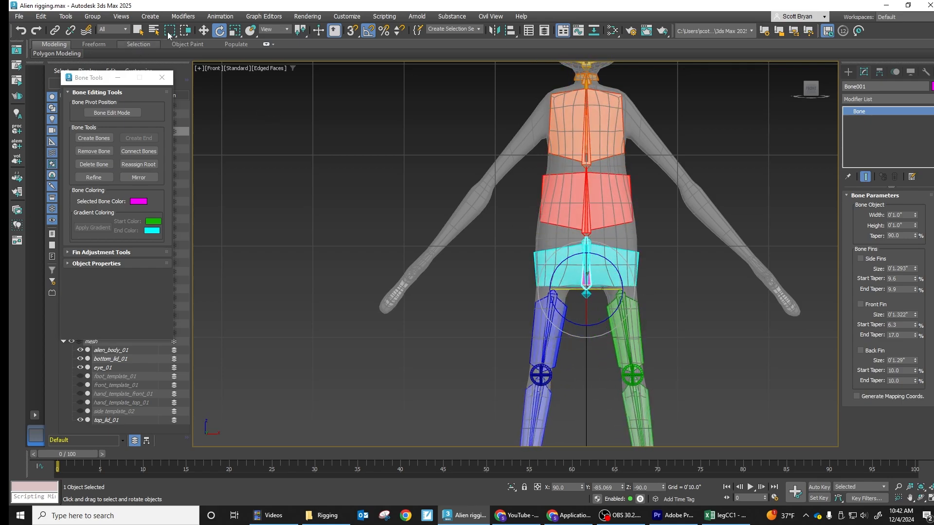
pyautogui.click(204, 31)
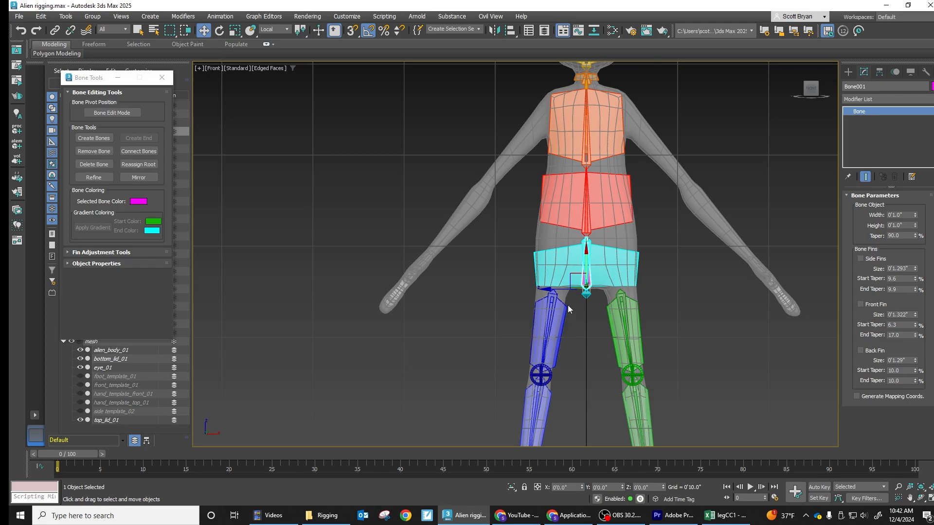
pyautogui.keyDown('alt'); pyautogui.moveTo(567, 305); pyautogui.dragTo(613, 298, button='middle'); pyautogui.keyUp('alt')
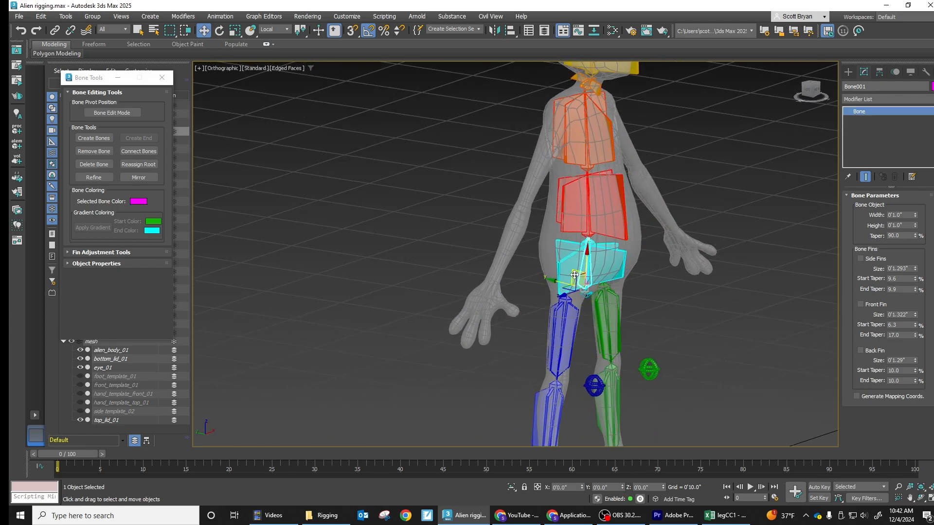
pyautogui.moveTo(575, 276); pyautogui.dragTo(605, 270)
# - Try rotating the root bone to swing the pelvis and spine chain, undo the test transforms, and clear the selection
pyautogui.click(222, 30)
pyautogui.moveTo(582, 259); pyautogui.dragTo(656, 278)
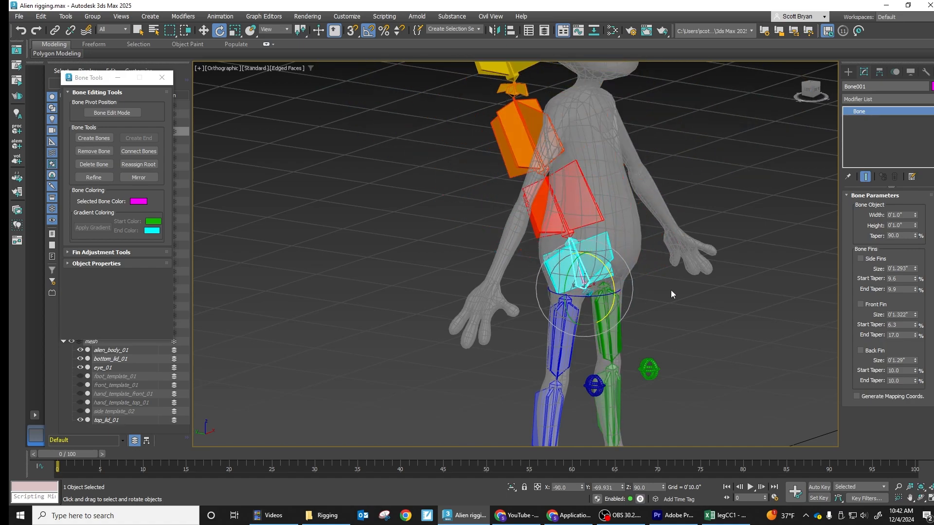
pyautogui.keyDown('alt'); pyautogui.moveTo(685, 292); pyautogui.dragTo(563, 269, button='middle'); pyautogui.keyUp('alt')
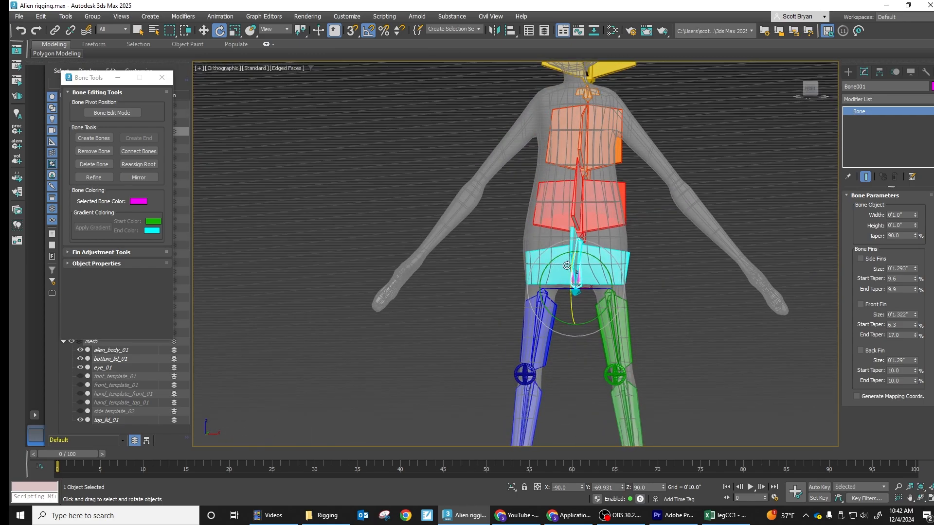
pyautogui.moveTo(566, 265); pyautogui.dragTo(570, 265)
pyautogui.hotkey('ctrl', 'z')
pyautogui.hotkey('ctrl', 'z')
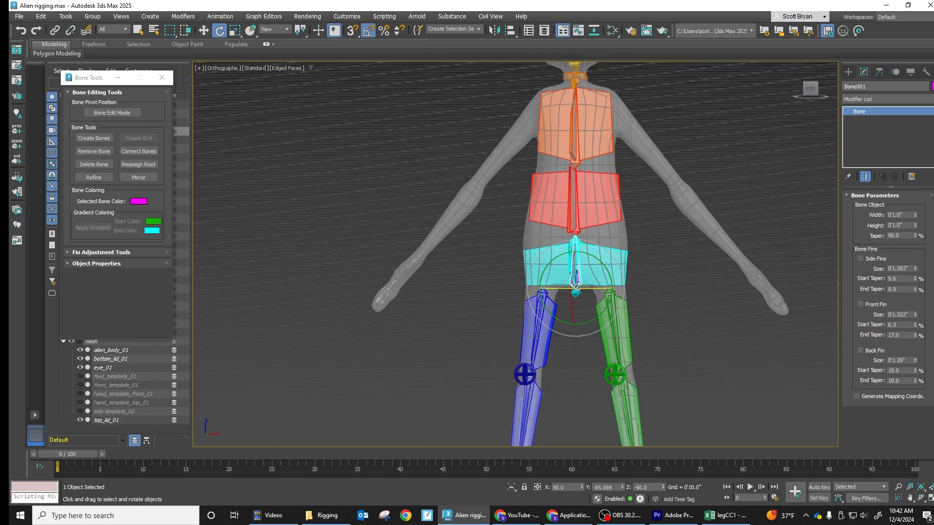
pyautogui.click(585, 292)
pyautogui.moveTo(591, 323); pyautogui.dragTo(636, 300, button='middle')
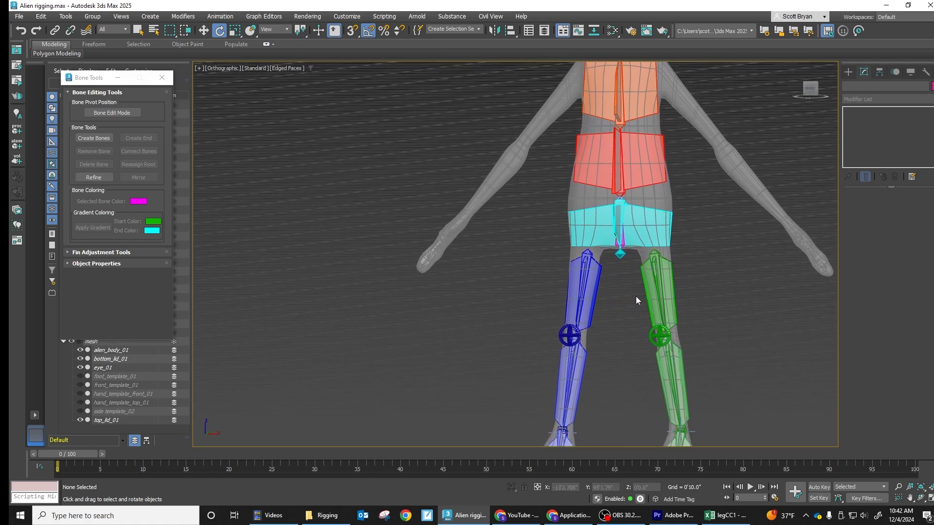
pyautogui.click(652, 340)
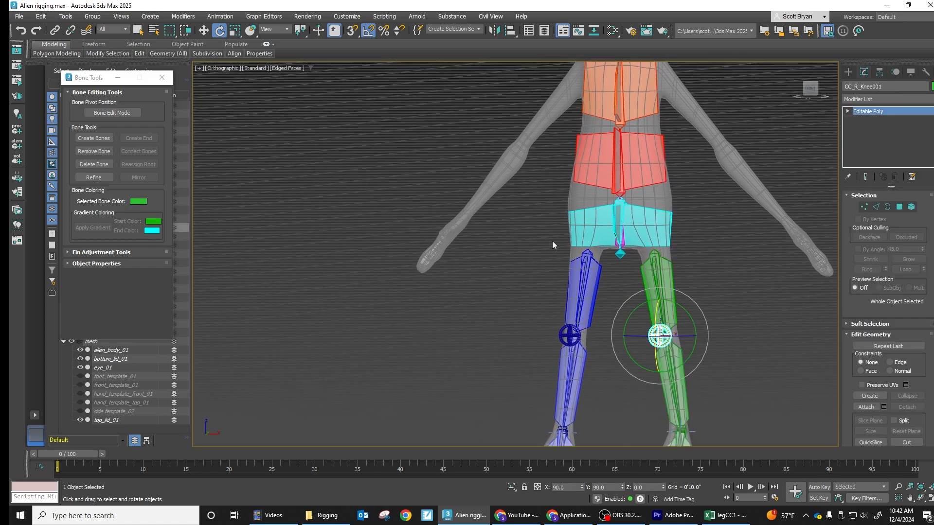
pyautogui.keyDown('alt'); pyautogui.moveTo(583, 270); pyautogui.dragTo(632, 216, button='middle'); pyautogui.keyUp('alt')
pyautogui.moveTo(606, 181); pyautogui.dragTo(588, 321, button='middle')
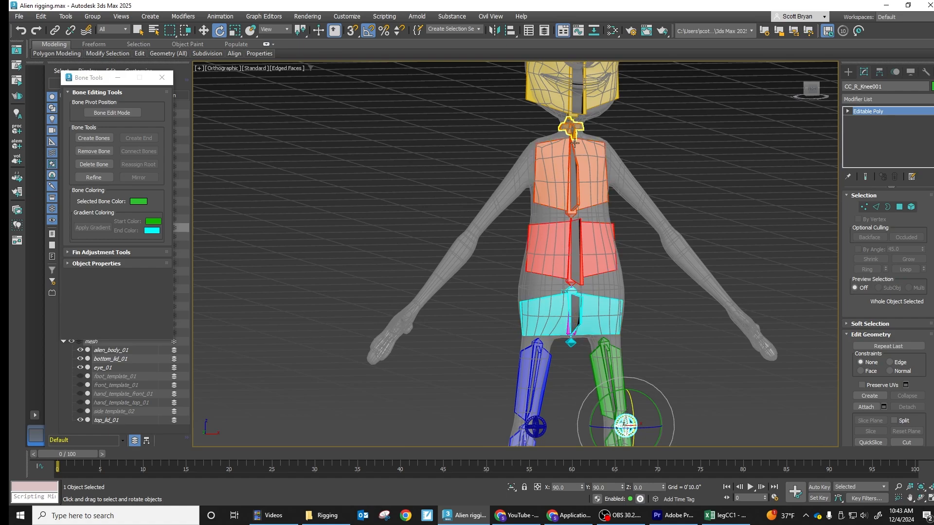
pyautogui.moveTo(595, 229); pyautogui.dragTo(590, 313, button='middle')
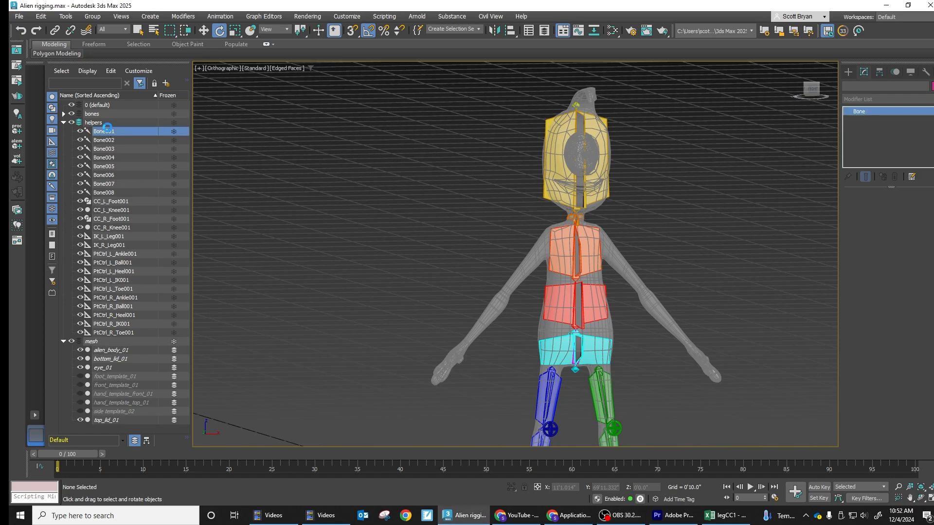
# - Move Bone001 through Bone008 from the helpers layer into the bones layer
pyautogui.click(108, 131)
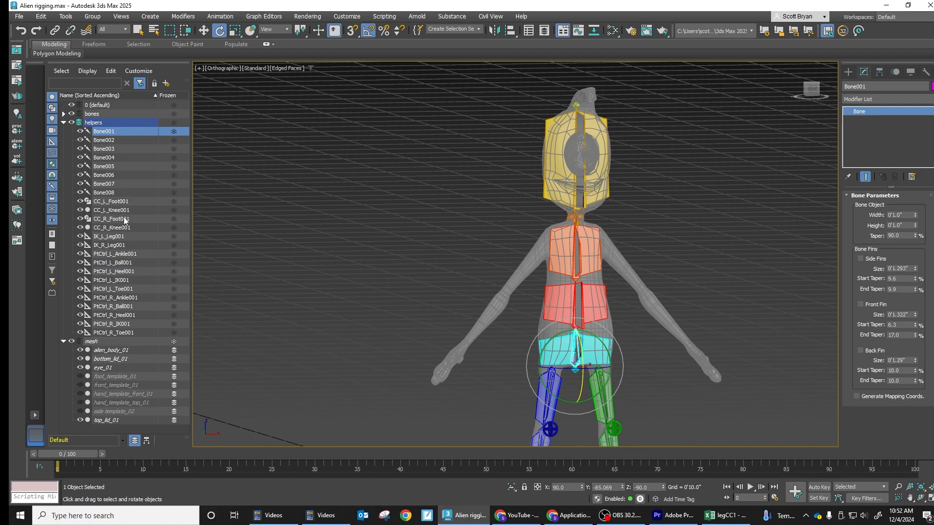
pyautogui.keyDown('shift'); pyautogui.click(108, 193); pyautogui.keyUp('shift')
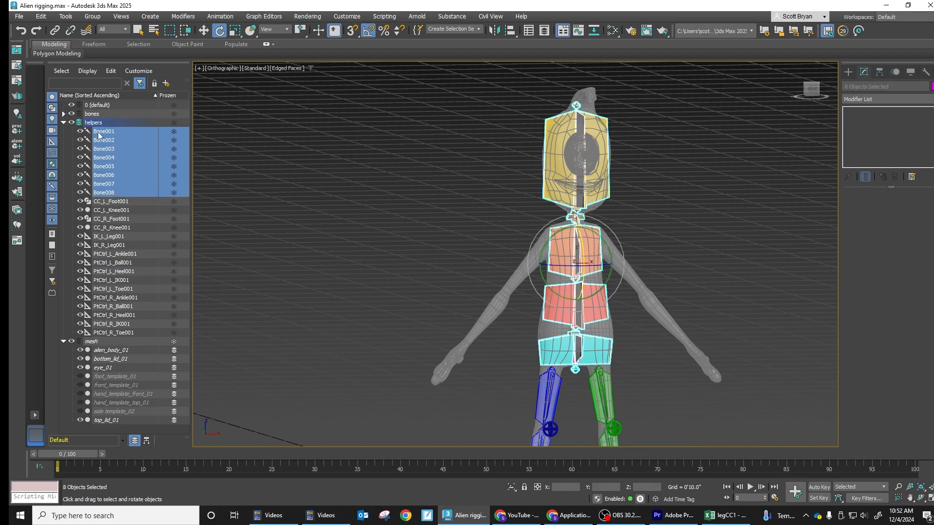
pyautogui.moveTo(97, 134); pyautogui.dragTo(94, 116)
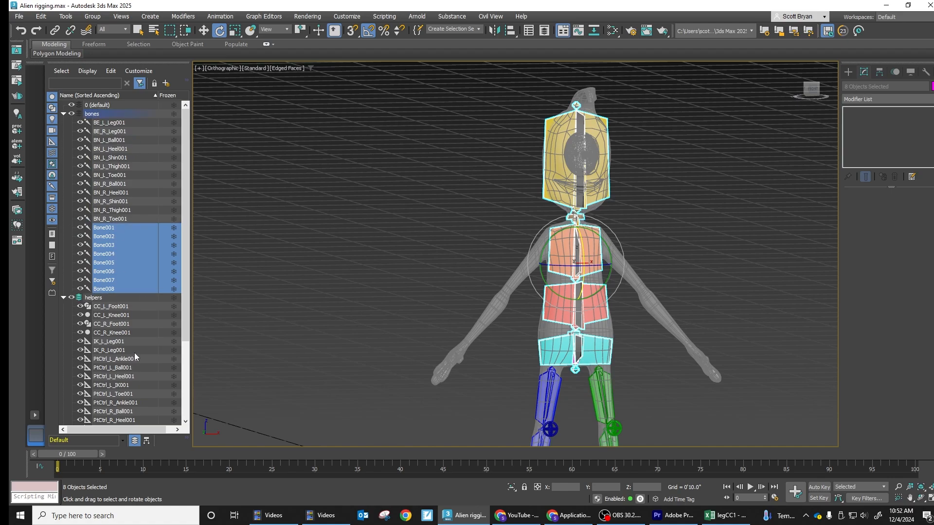
pyautogui.scroll(-1, 135, 351)
pyautogui.scroll(-1, 132, 360)
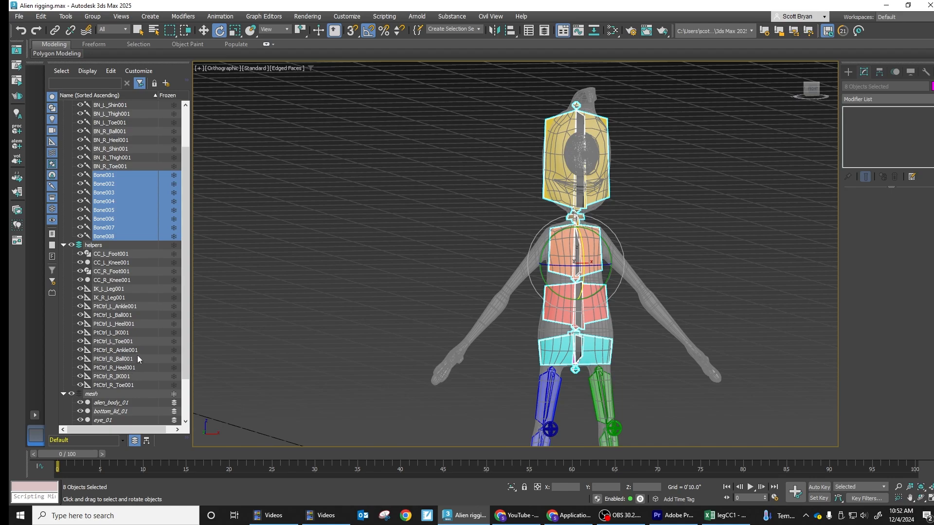
pyautogui.scroll(2, 142, 336)
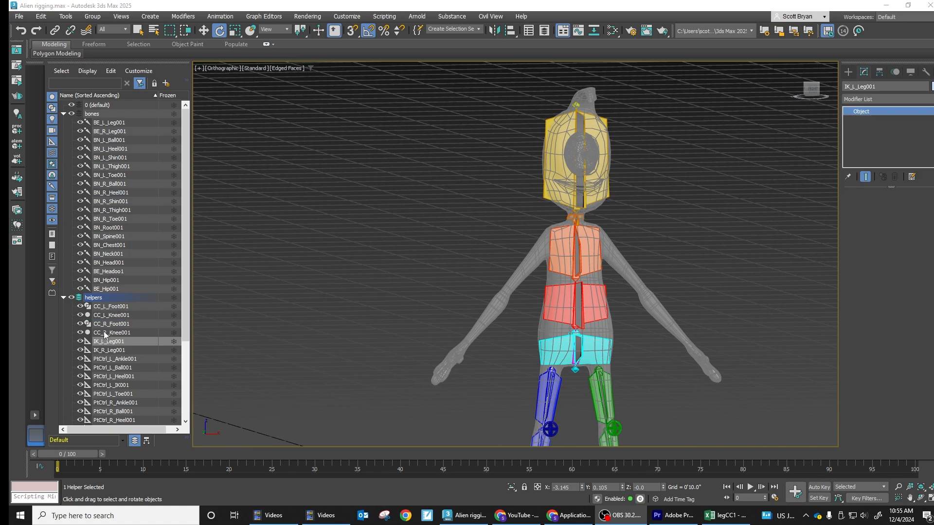
pyautogui.scroll(-1, 111, 307)
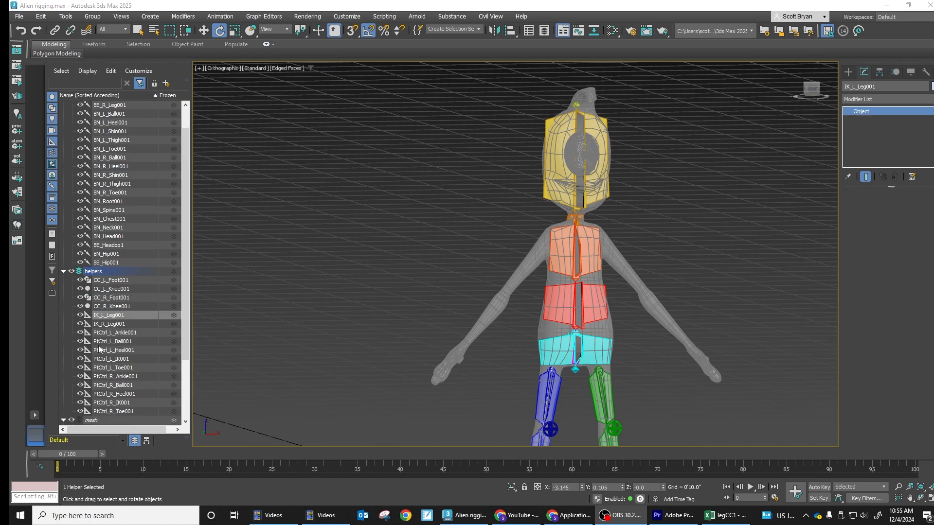